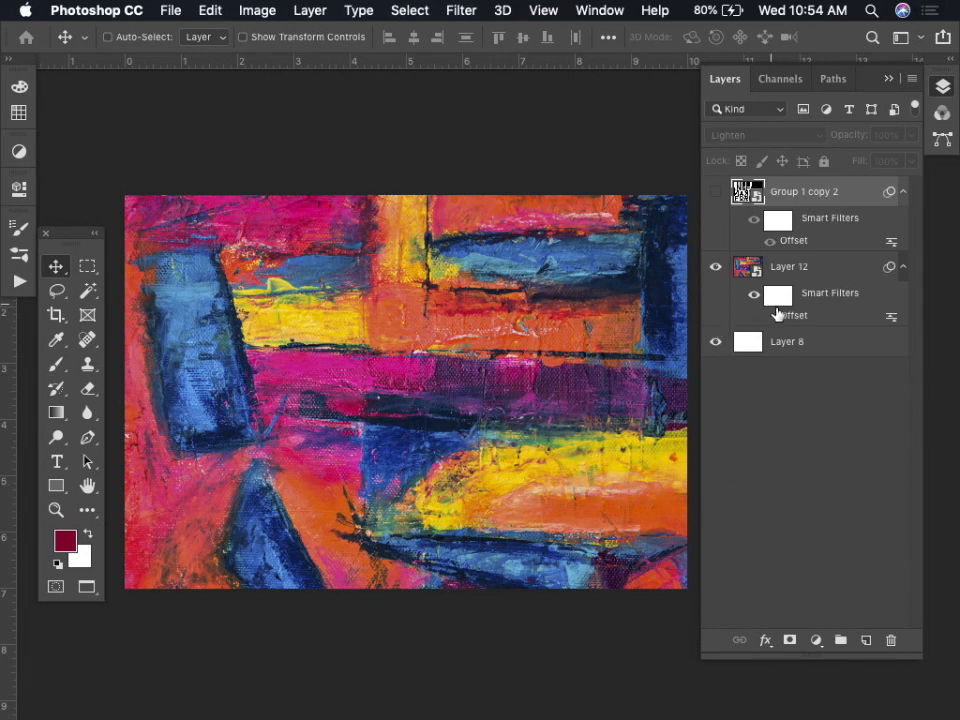
Step: Delete the existing Offset smart filter from Layer 12 and start a new Offset filter on that layer
left_click_drag(778, 314, 889, 640)
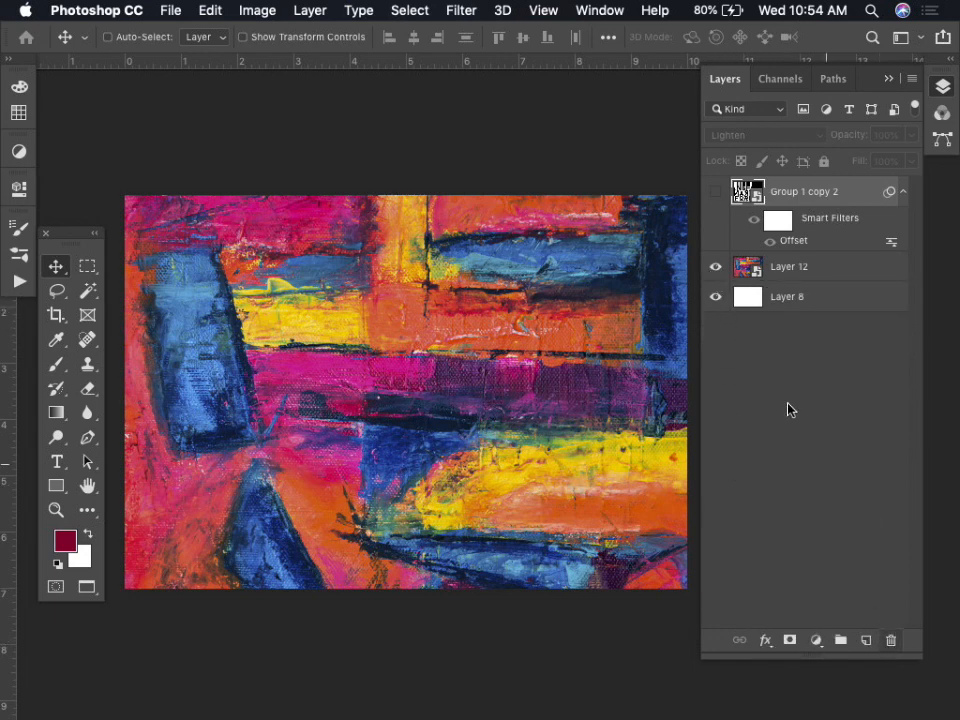
left_click(790, 266)
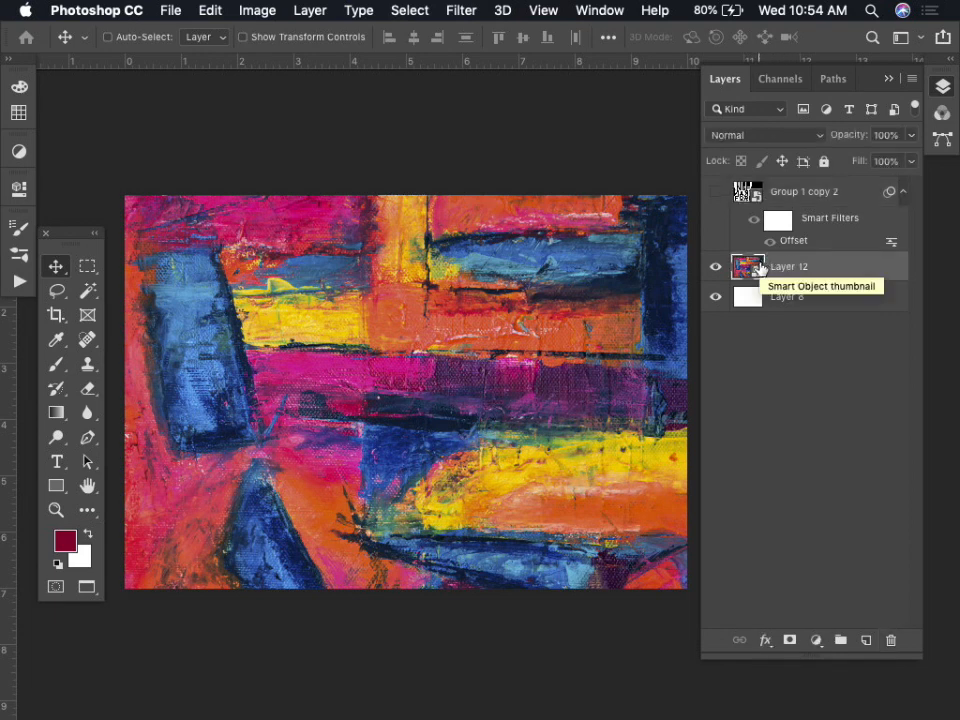
left_click(462, 11)
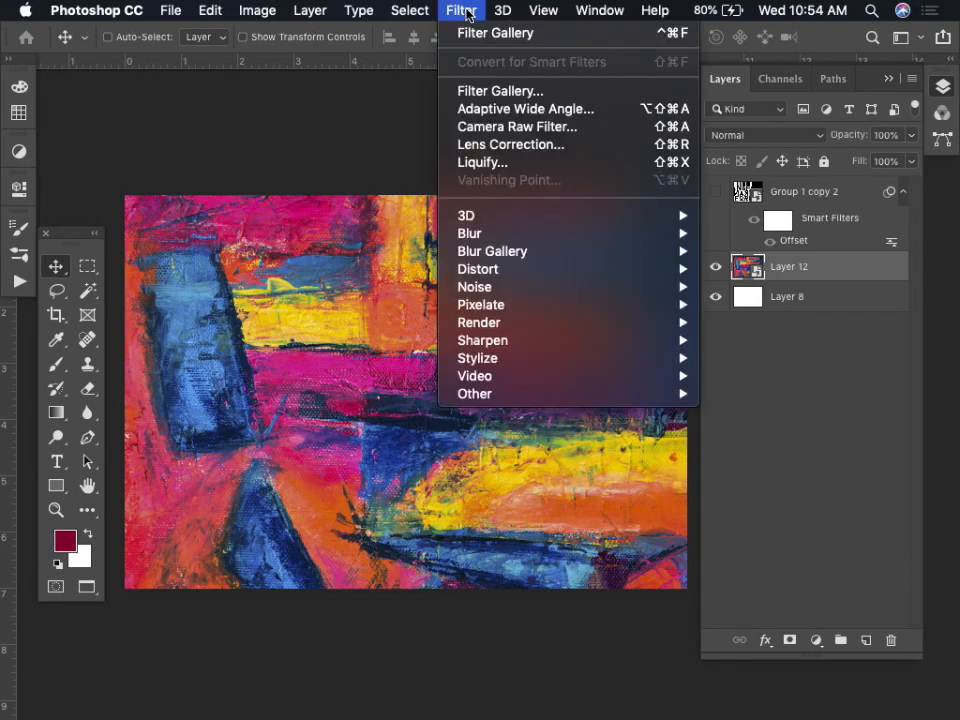
mouse_move(514, 394)
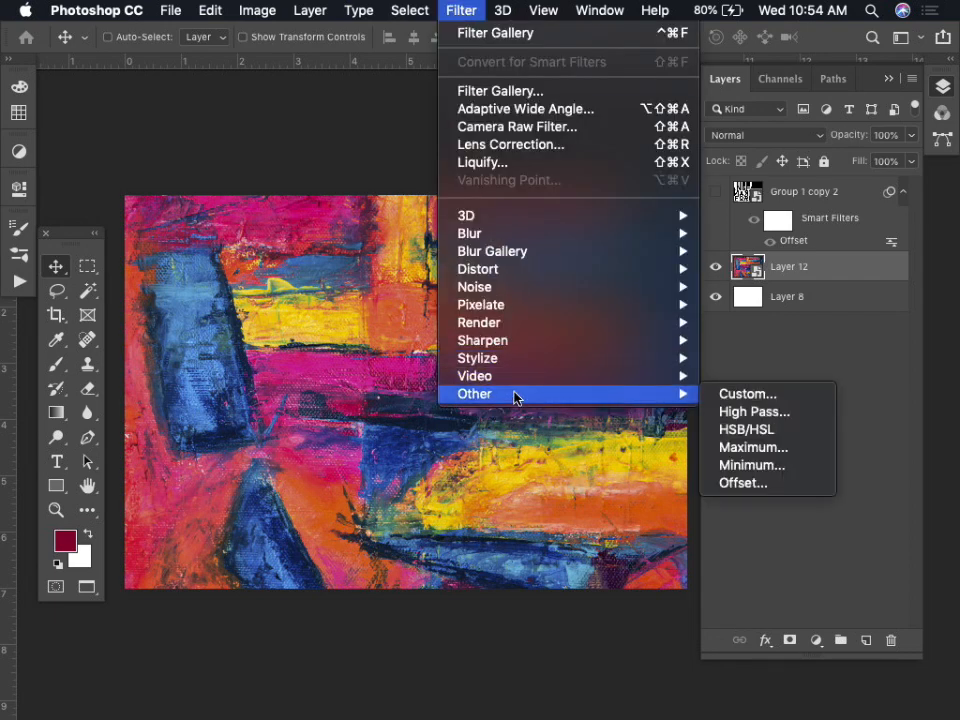
left_click(775, 485)
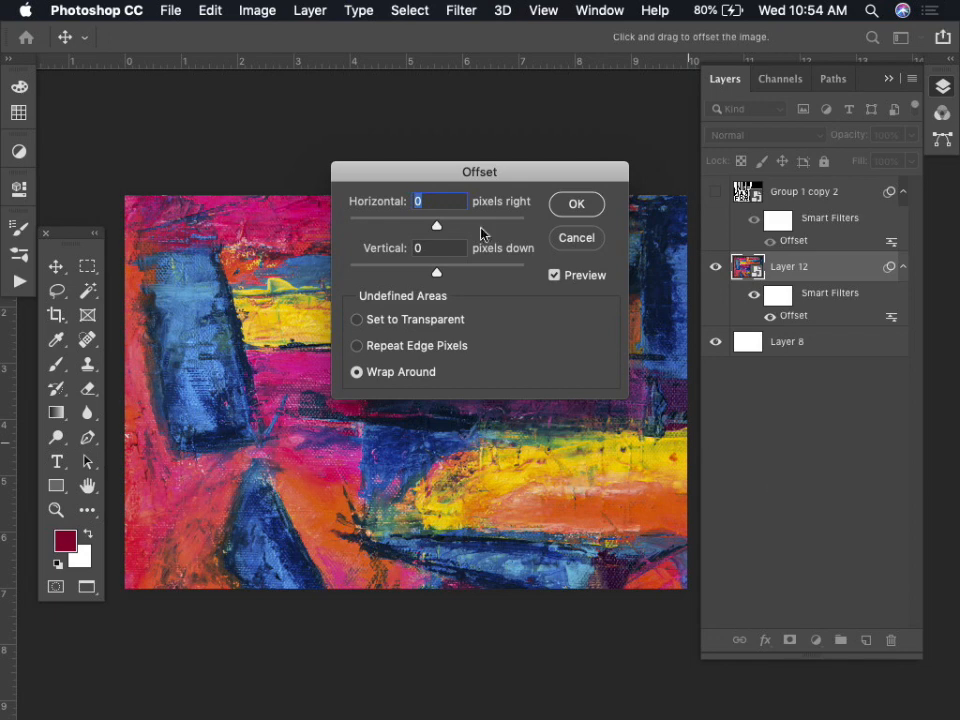
Step: Try a Wrap Around offset of -2128 pixels horizontally and -1400 pixels vertically on the painting
left_click_drag(489, 174, 492, 91)
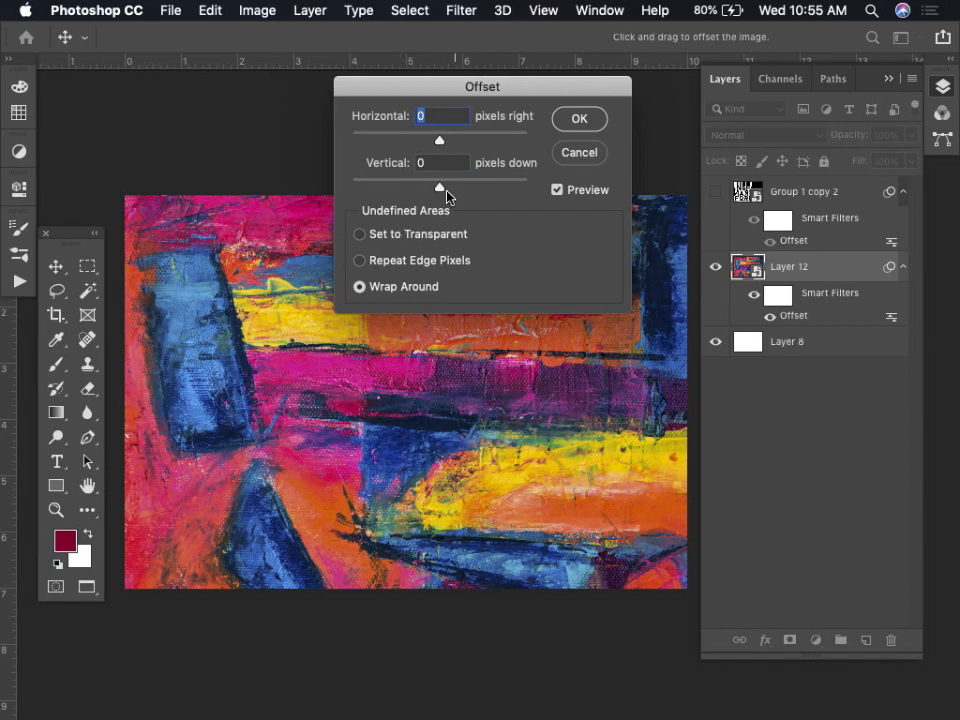
left_click_drag(439, 141, 392, 144)
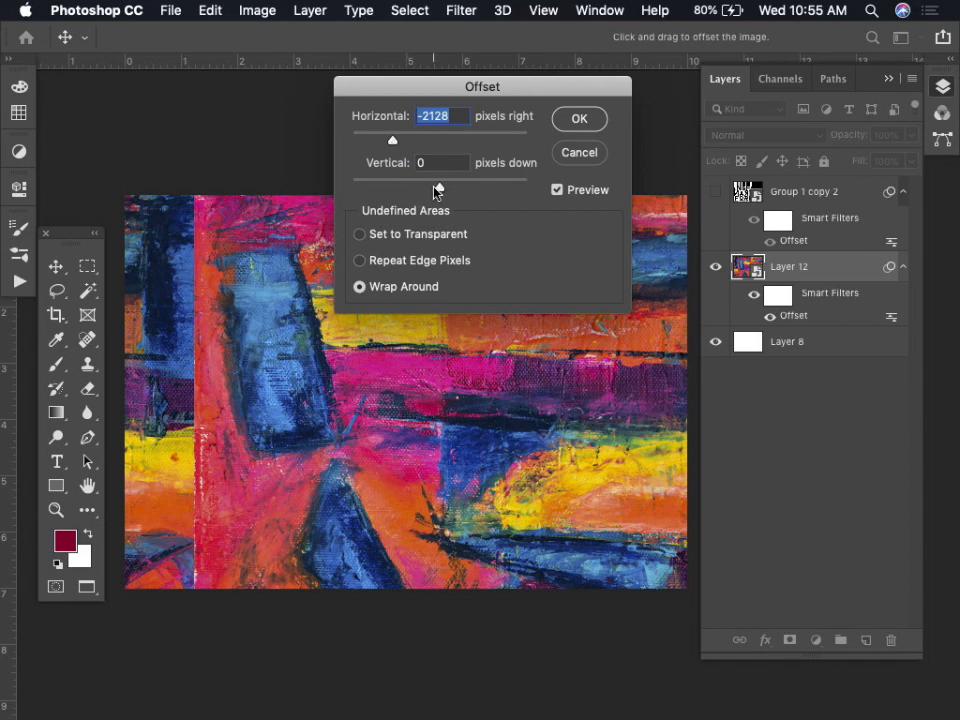
left_click_drag(439, 187, 396, 189)
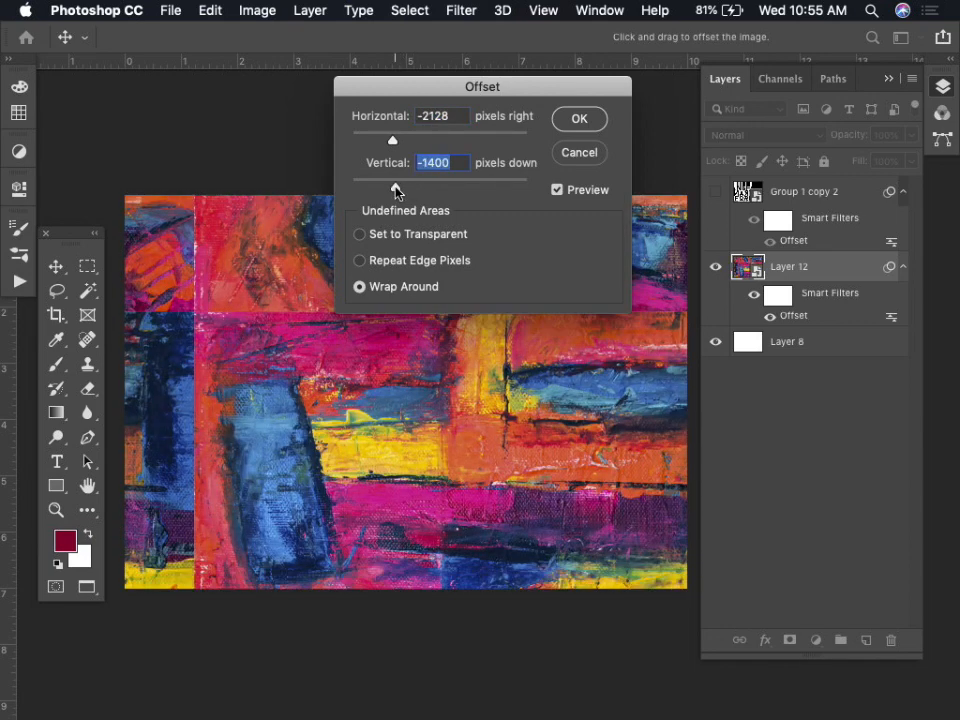
Step: Apply the offset with Repeat Edge Pixels, using -255 pixels horizontally and -447 pixels vertically
left_click(362, 261)
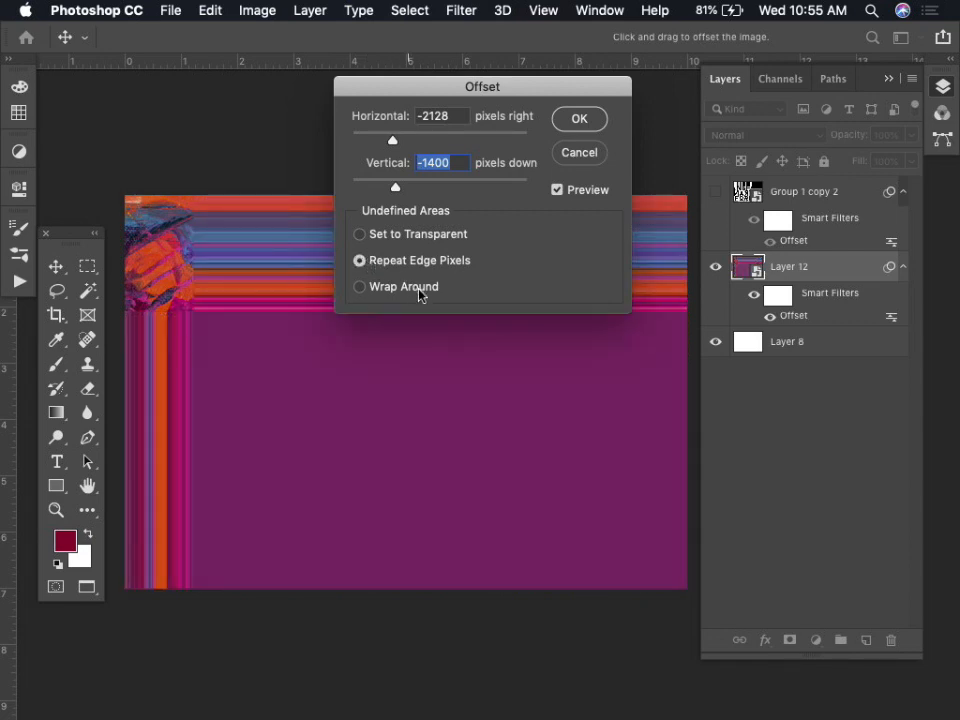
left_click_drag(459, 182, 437, 183)
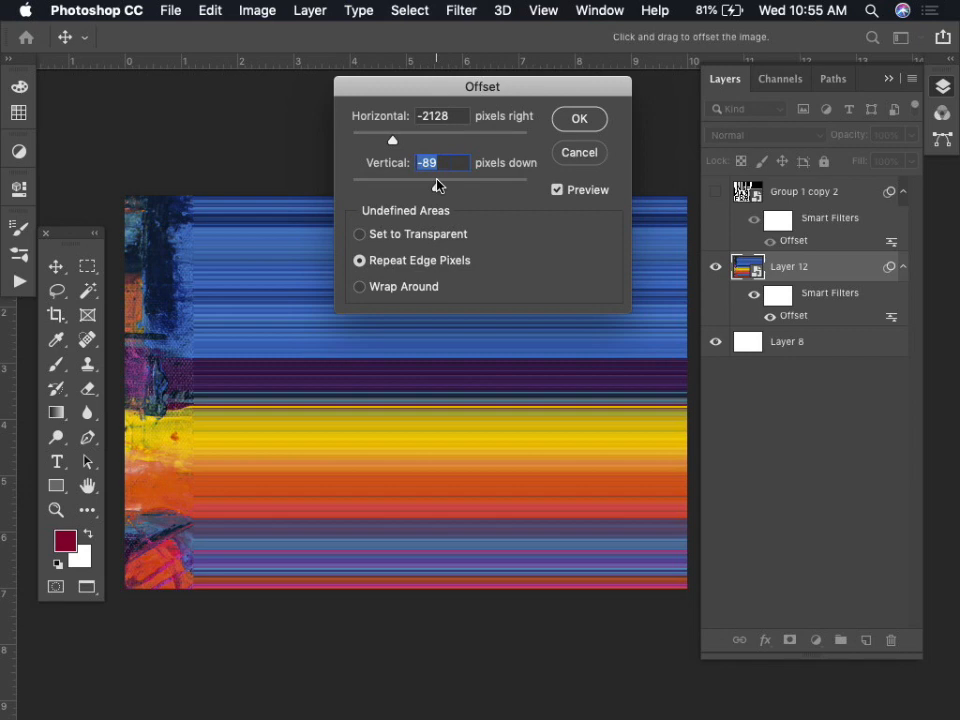
left_click_drag(392, 140, 434, 140)
left_click_drag(435, 187, 416, 189)
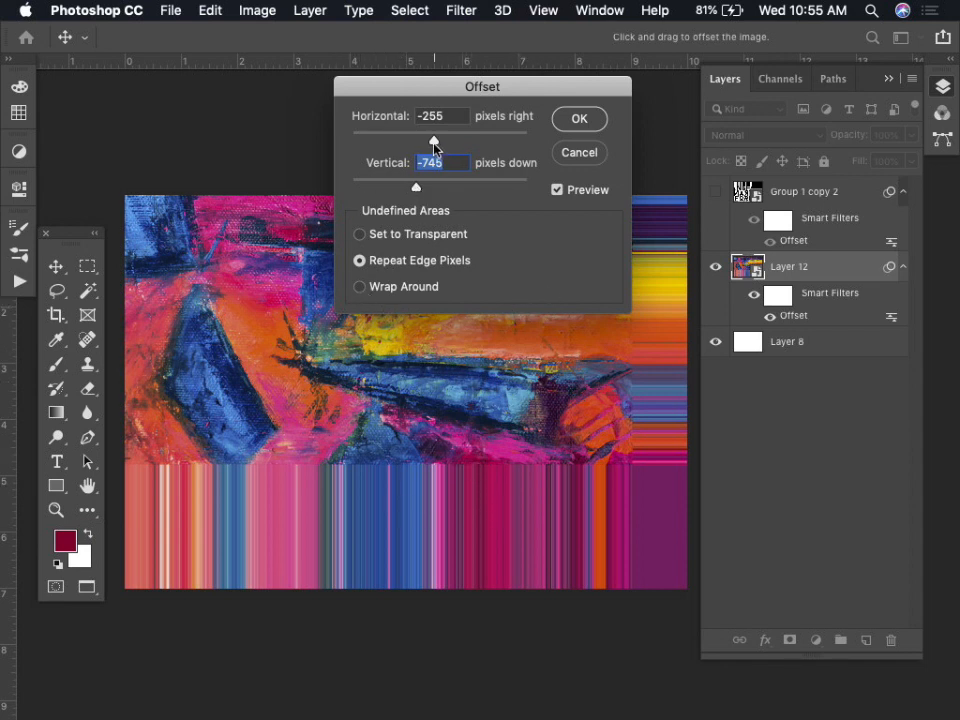
left_click_drag(417, 190, 305, 187)
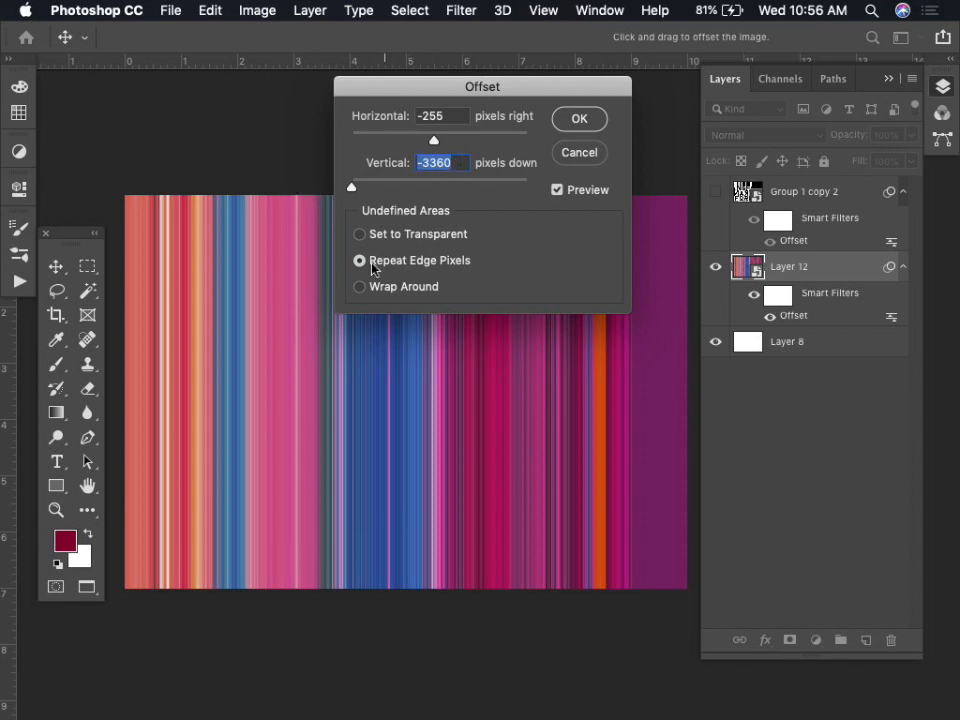
left_click_drag(351, 187, 427, 191)
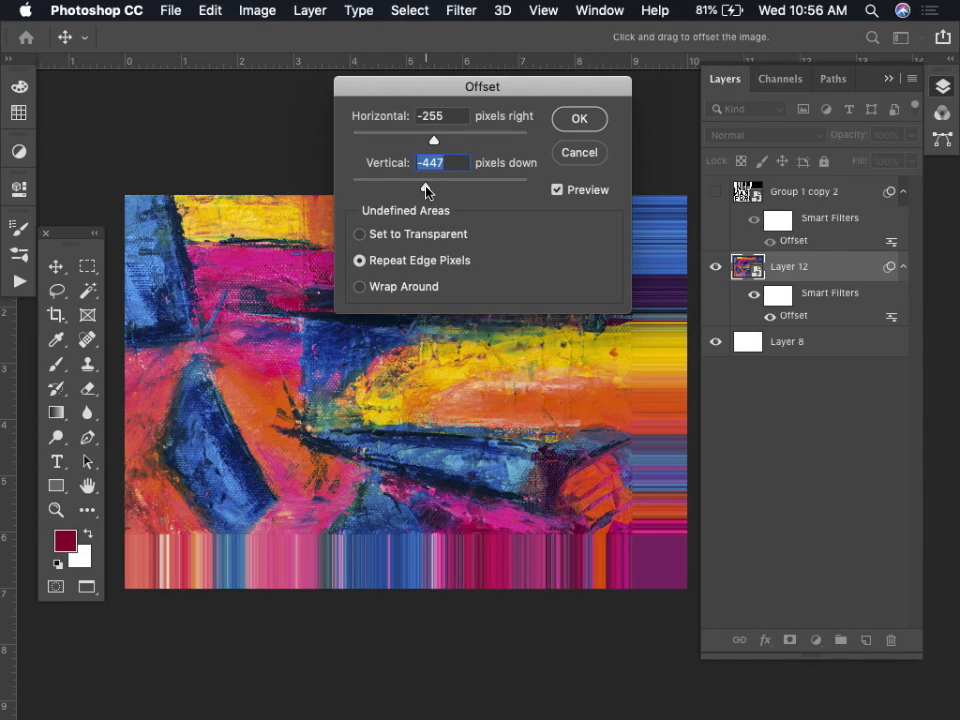
left_click(574, 120)
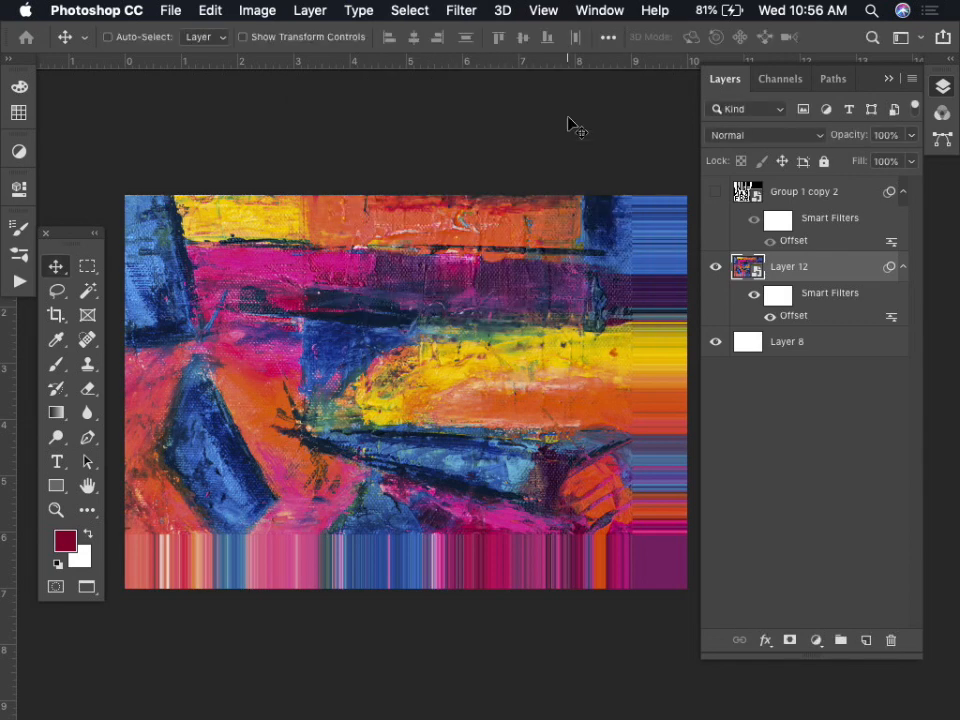
Step: Show the text layer Group 1 copy 2 with its blend mode set to Normal, and hide Layer 12
left_click(715, 191)
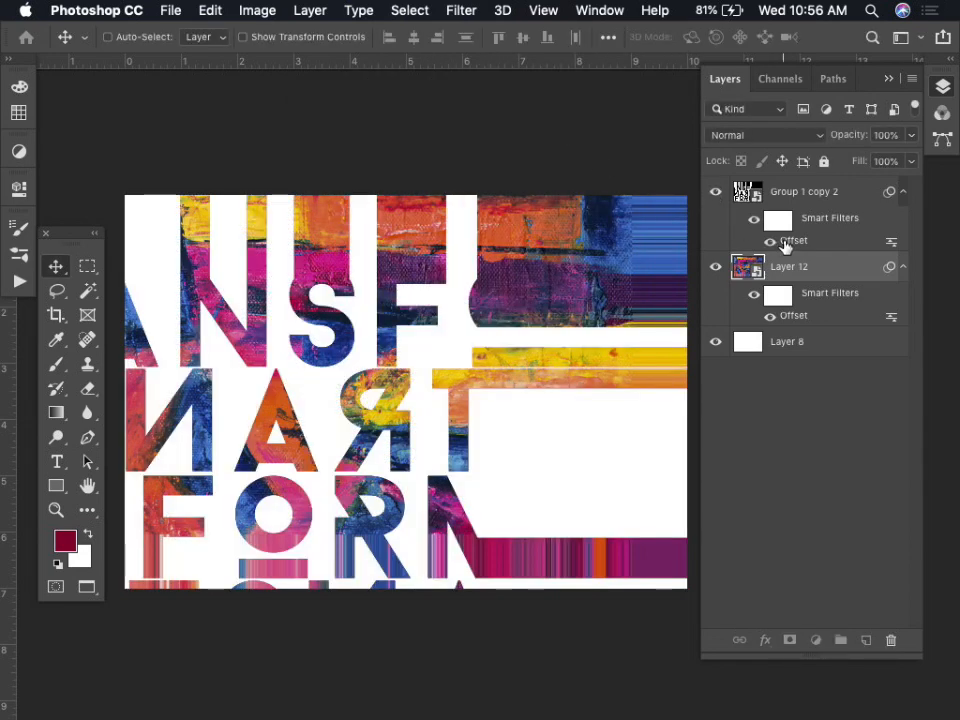
left_click(772, 240)
left_click(715, 266)
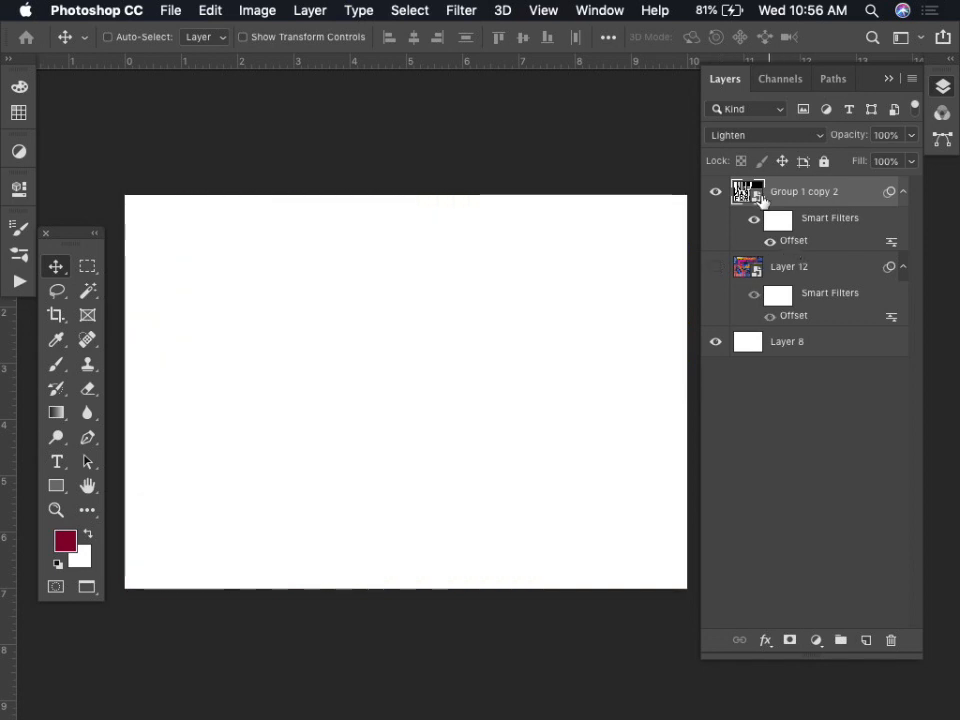
left_click(755, 135)
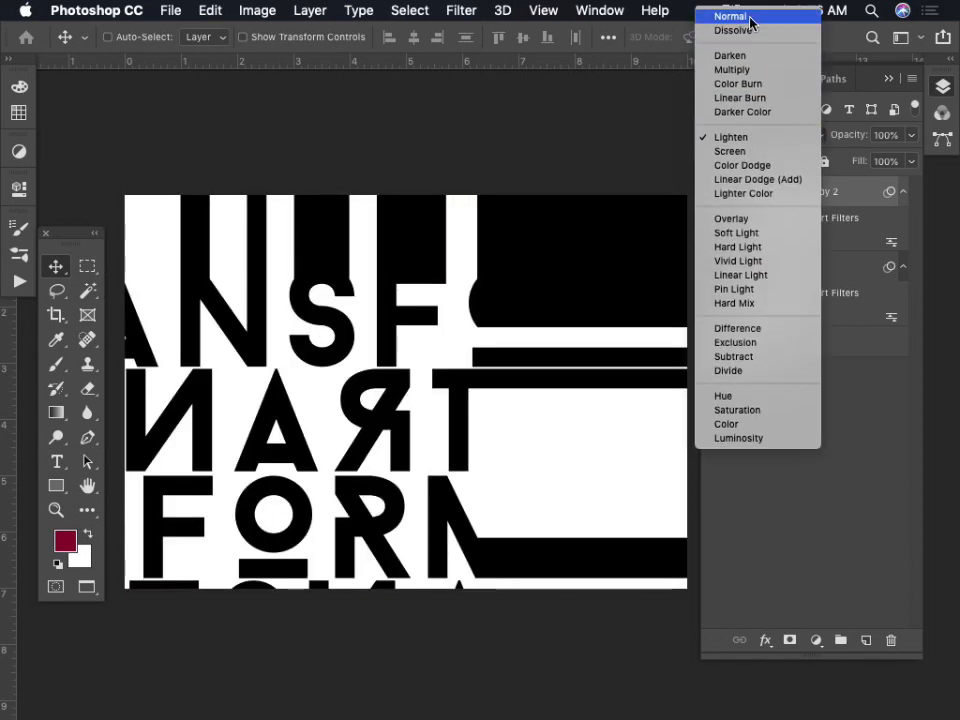
left_click(750, 15)
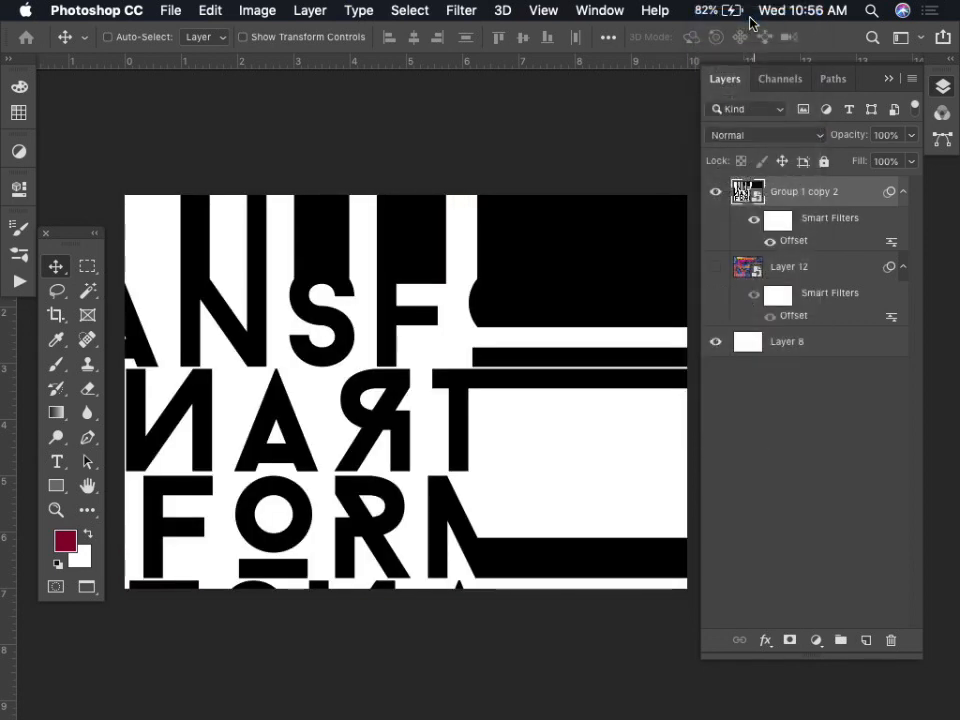
Step: Compare Group 1 copy 2 with its Offset filter off and on, and show Layer 12 again beneath it
left_click(771, 241)
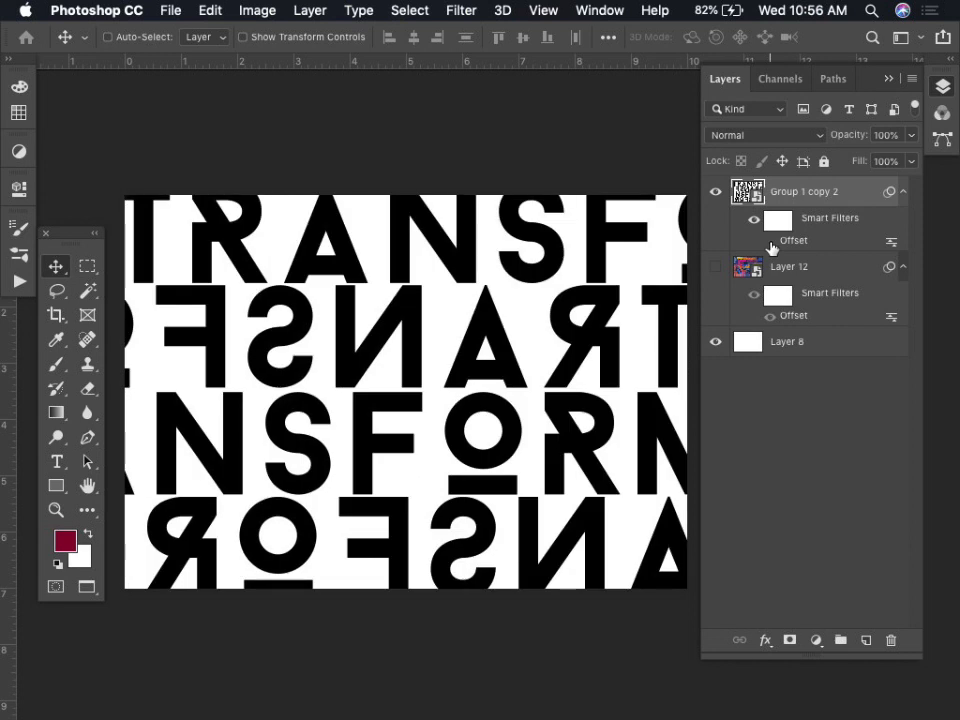
left_click(772, 241)
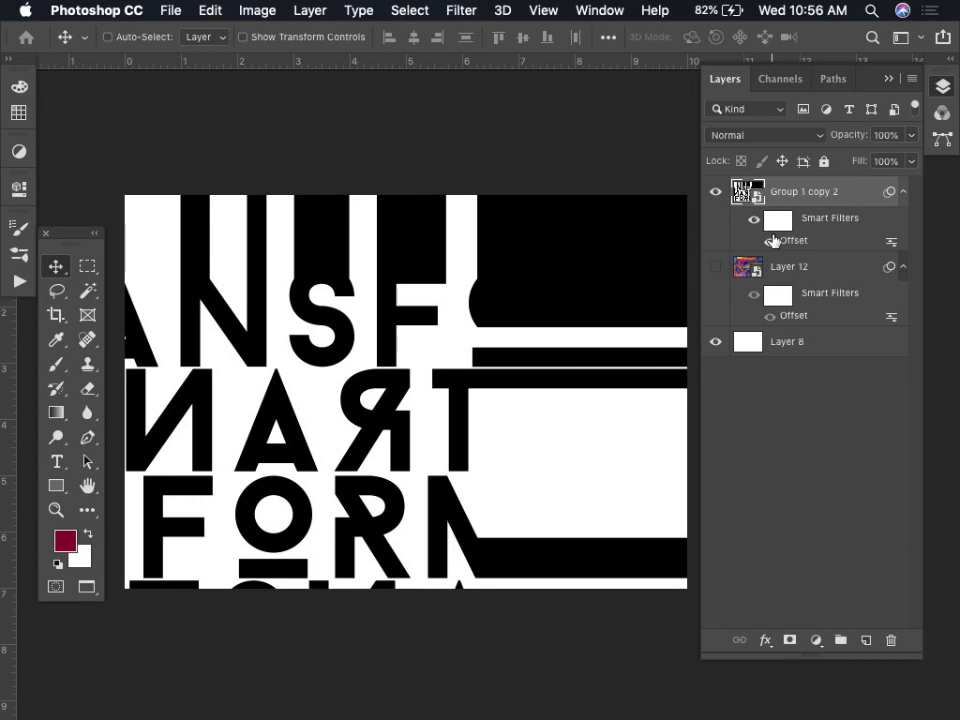
left_click(715, 266)
left_click(716, 193)
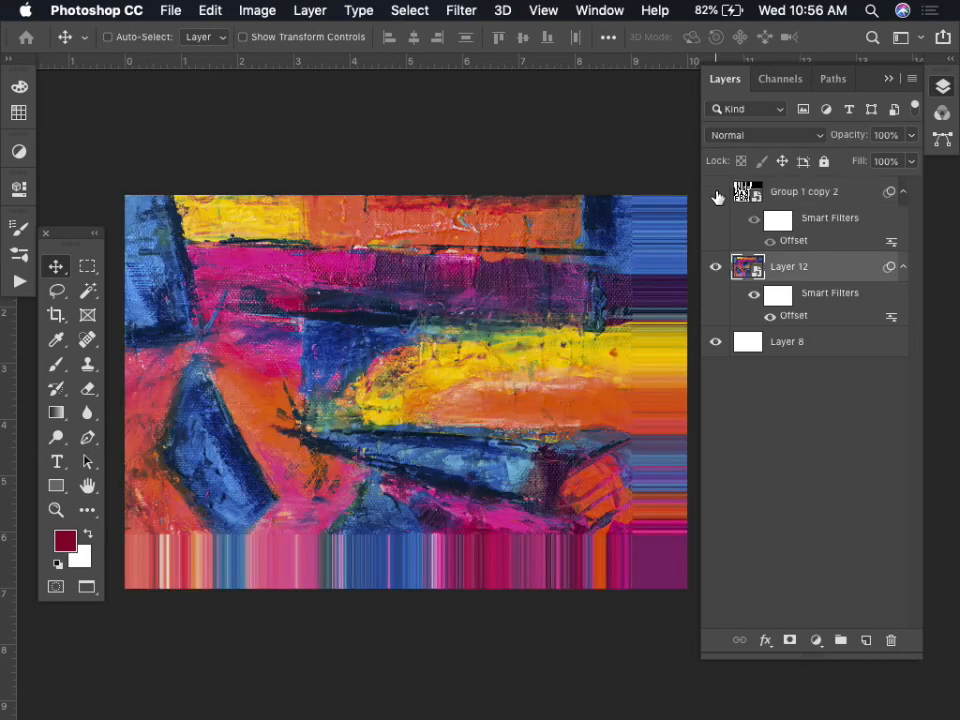
left_click(716, 193)
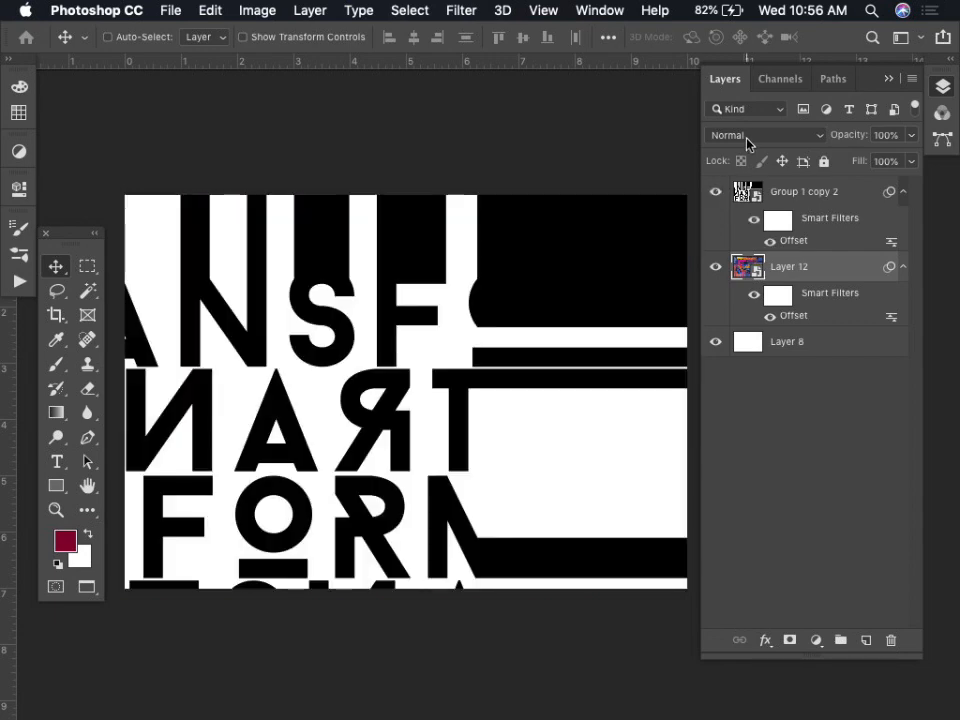
Step: Try the Screen blend mode on Group 1 copy 2 over the painting, and return the layer to Normal
left_click(746, 136)
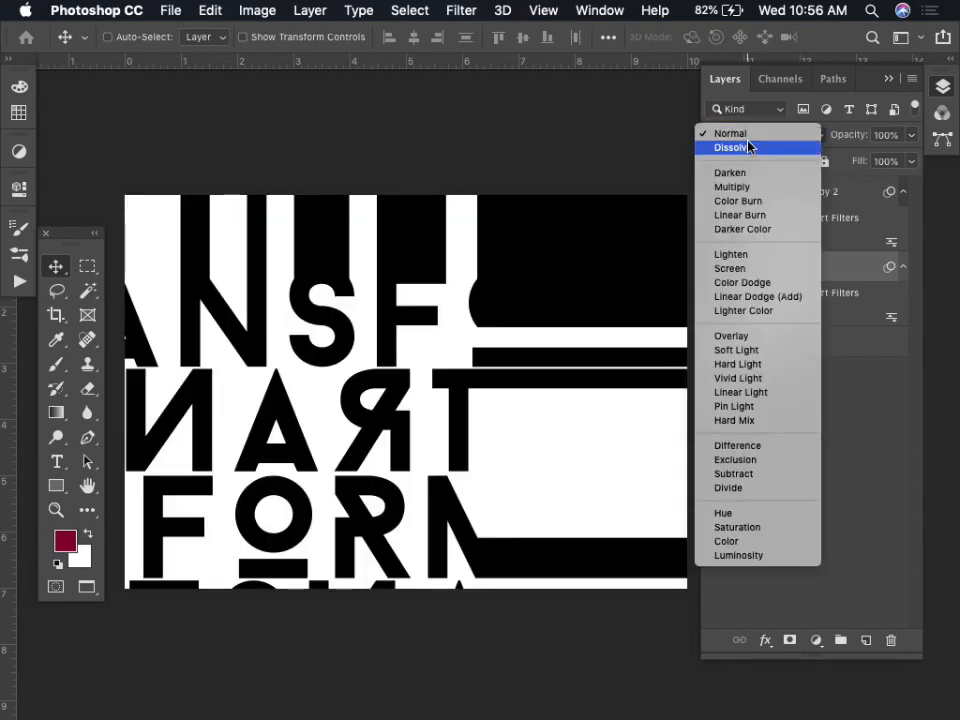
left_click(754, 269)
left_click(744, 191)
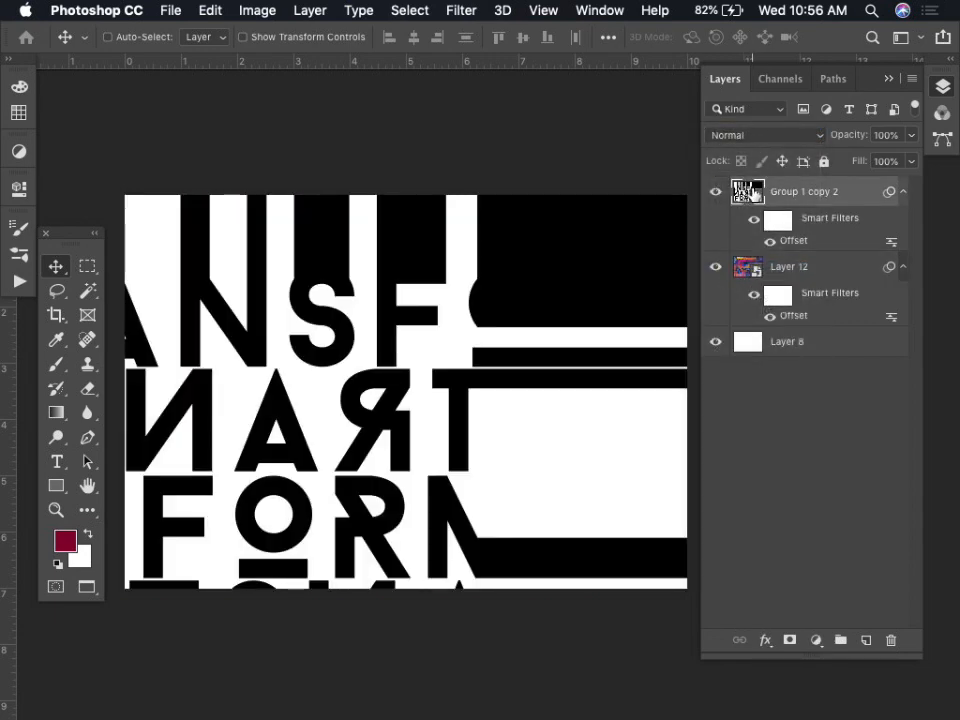
left_click(746, 269)
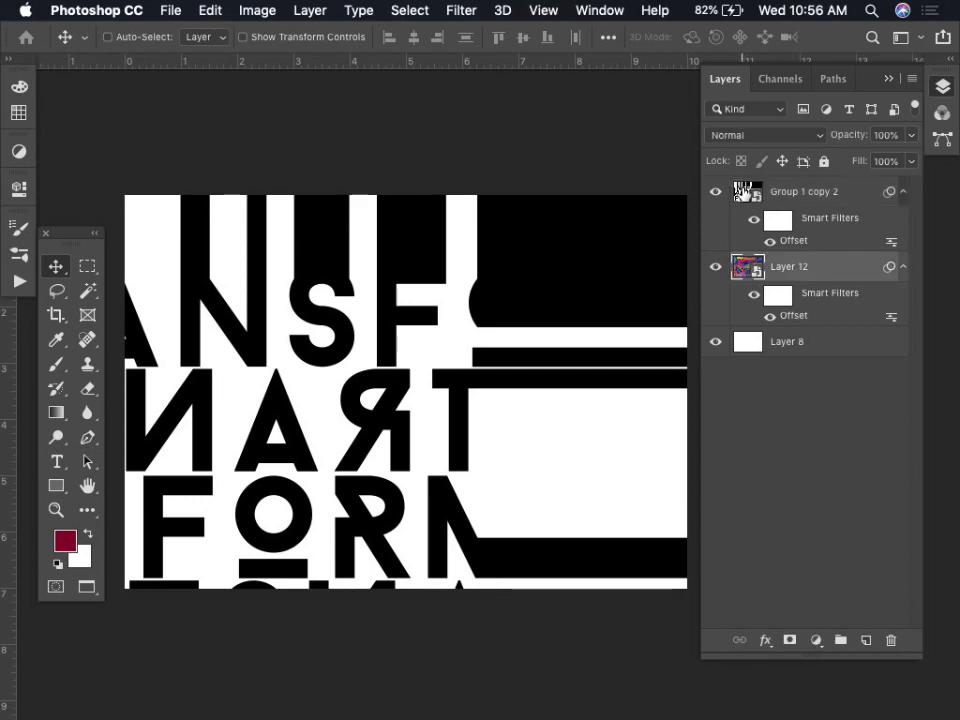
left_click(742, 192)
left_click(752, 146)
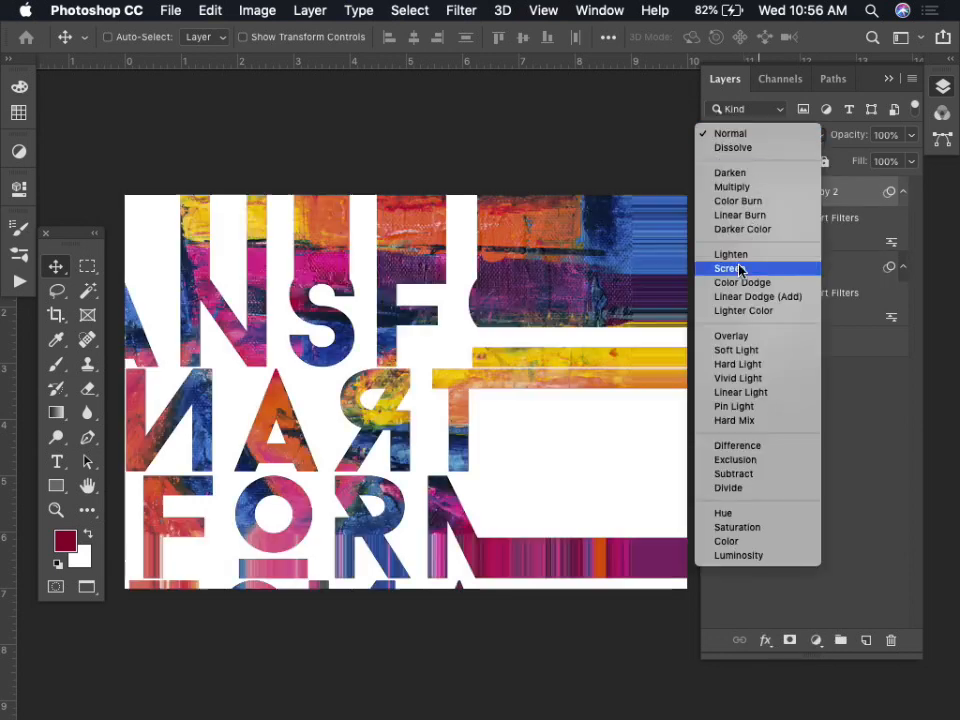
left_click(741, 268)
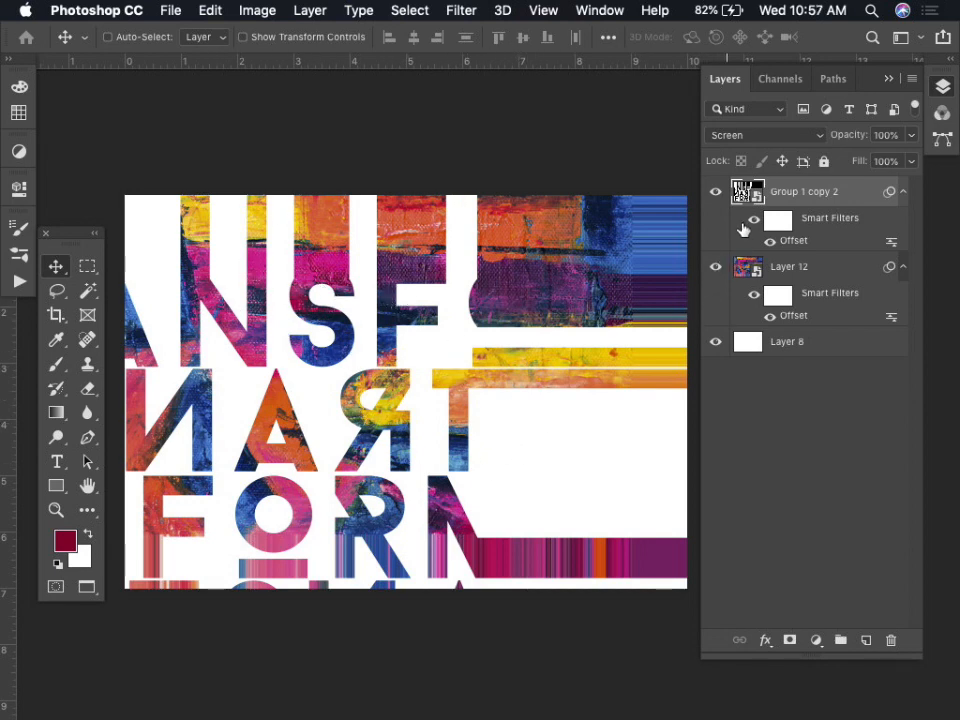
left_click(760, 140)
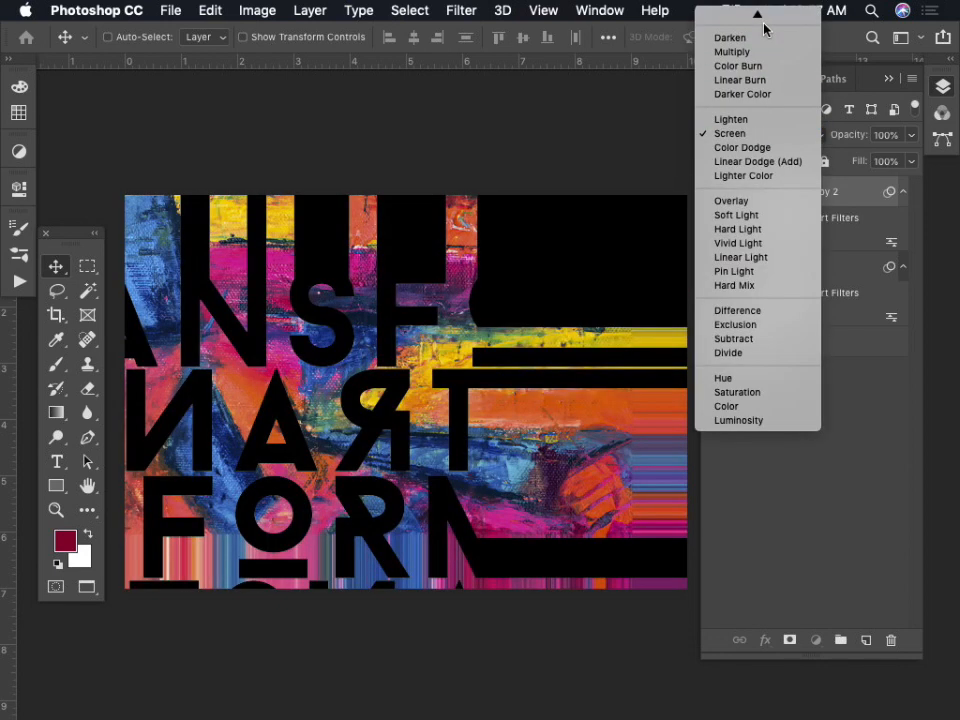
left_click(762, 17)
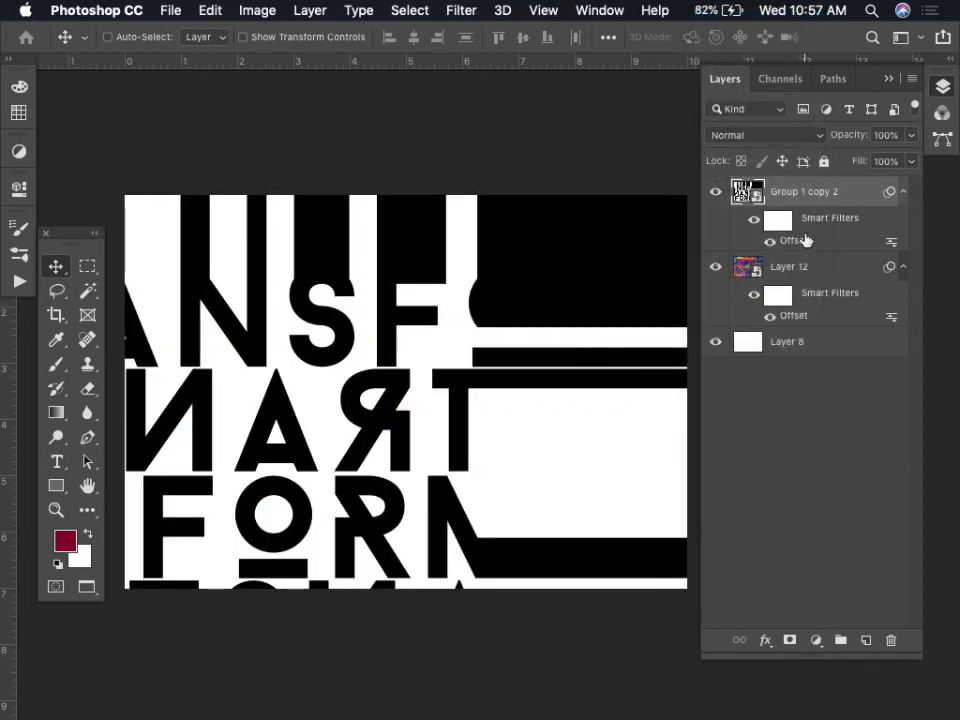
Step: Switch off the Offset filter on Group 1 copy 2 and hide the layer
left_click(771, 242)
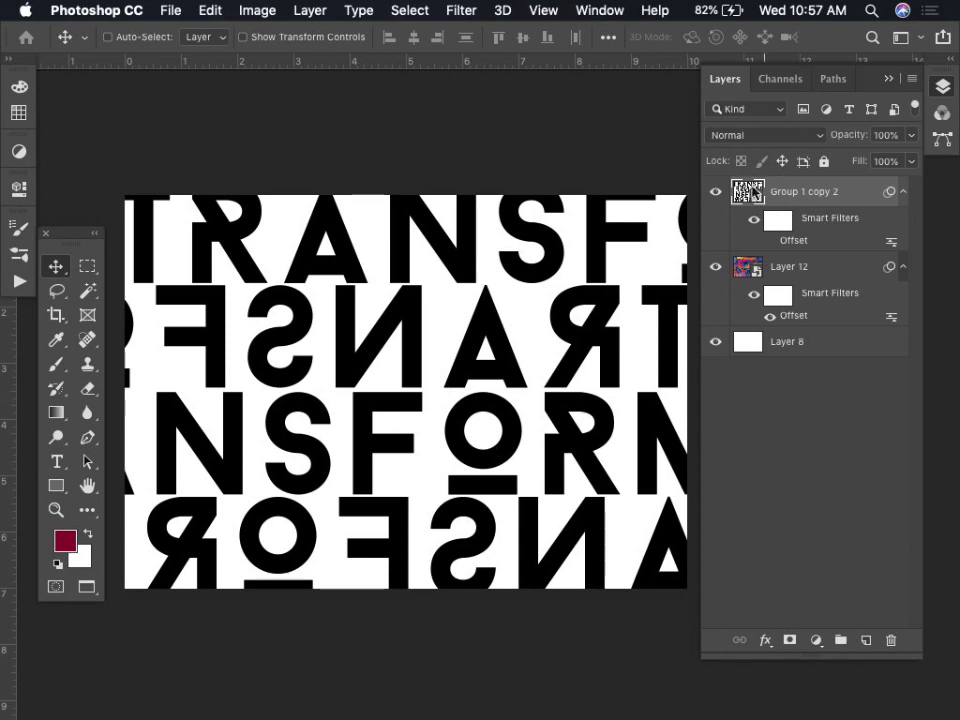
left_click(716, 191)
Step: Try scaling Layer 12 down to about 74% and moving it toward the upper left of the canvas
left_click(745, 268)
key("super+t")
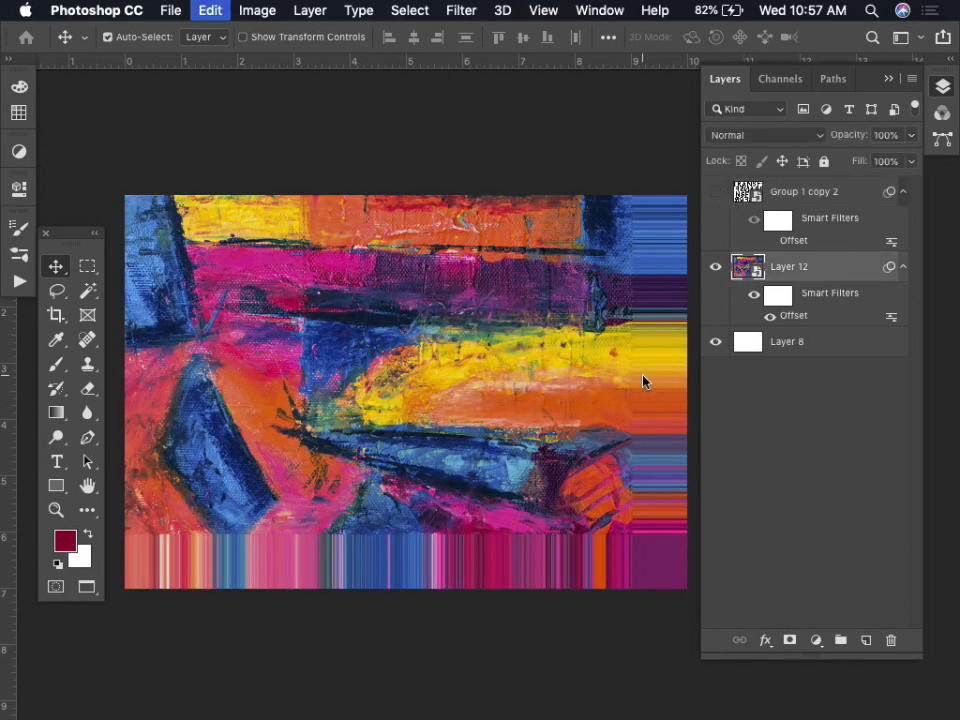
left_click(643, 303)
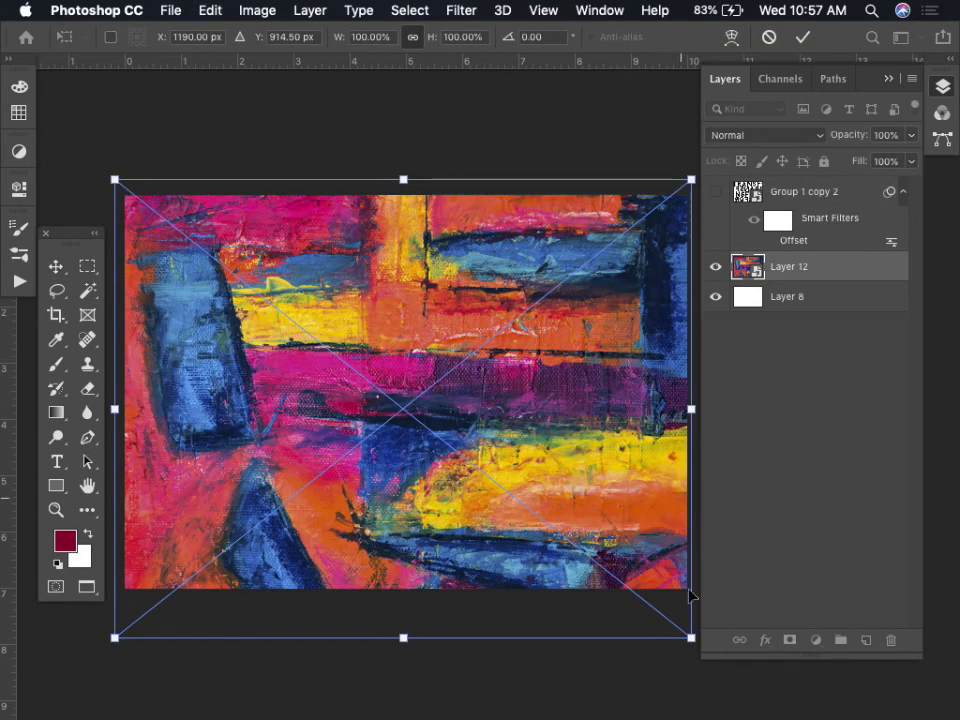
left_click_drag(690, 636, 618, 558)
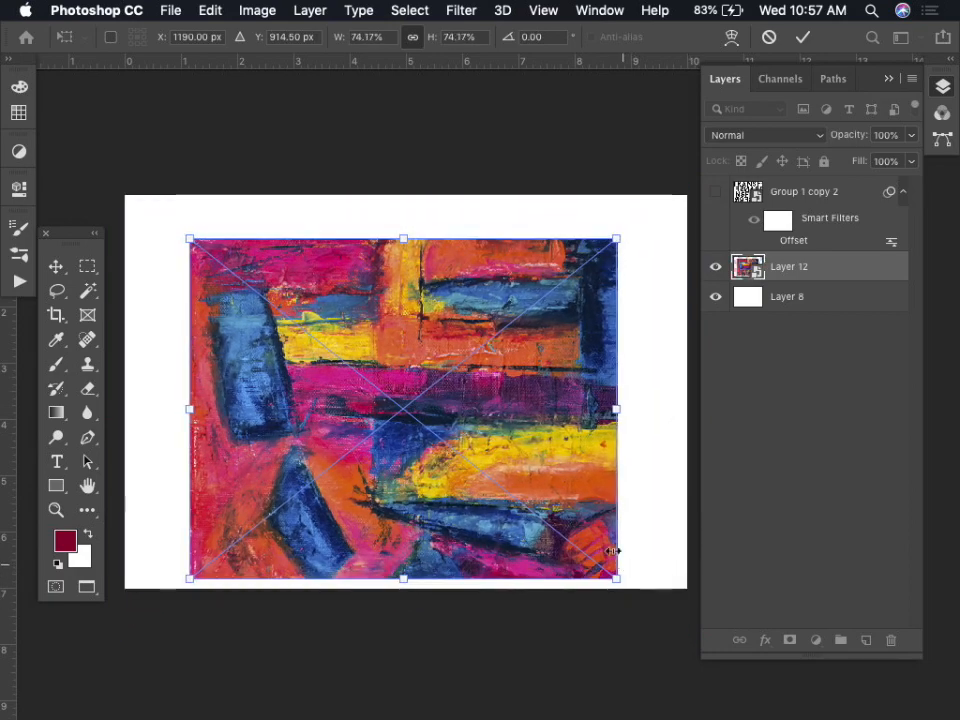
left_click_drag(586, 514, 584, 496)
key("Return")
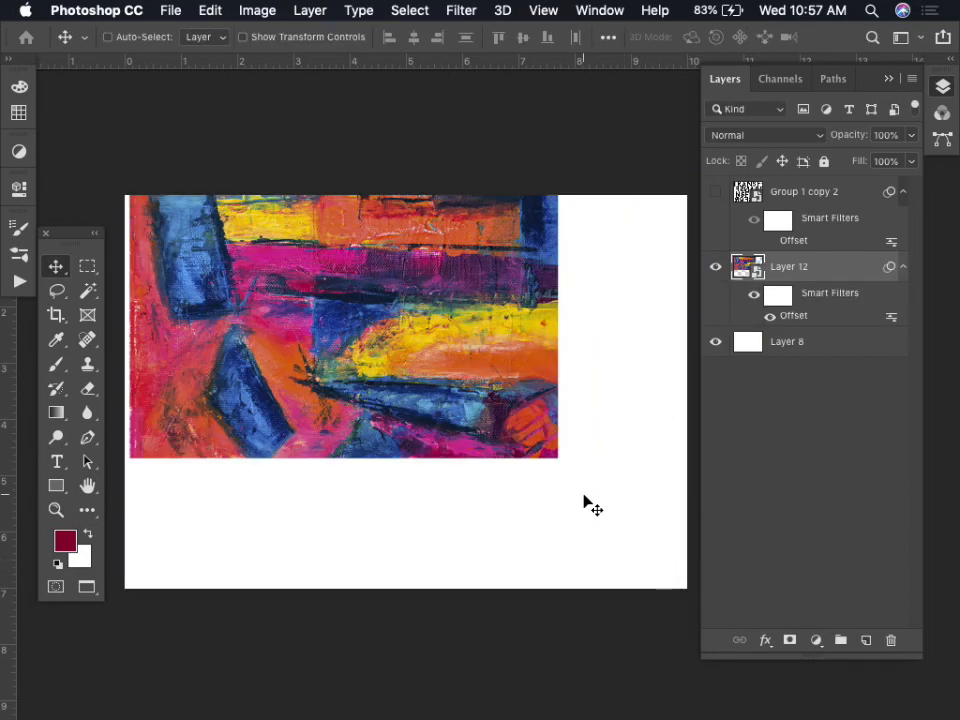
left_click(746, 297)
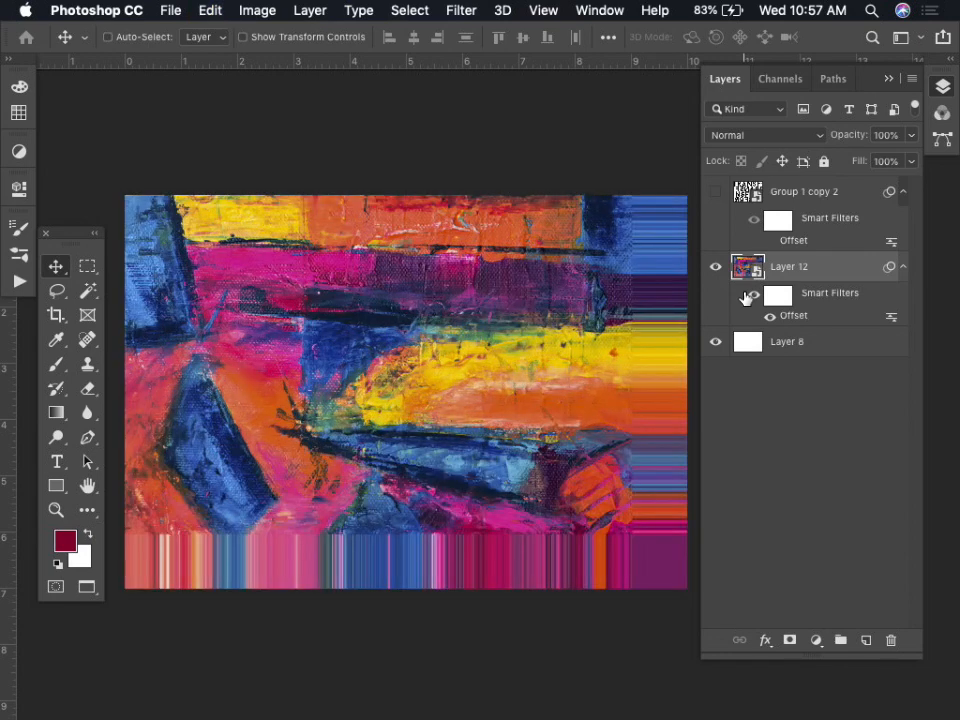
Step: Show Group 1 copy 2 over the painting with its Offset filter switched on, and set its blend mode to Screen
key("super")
left_click(716, 192)
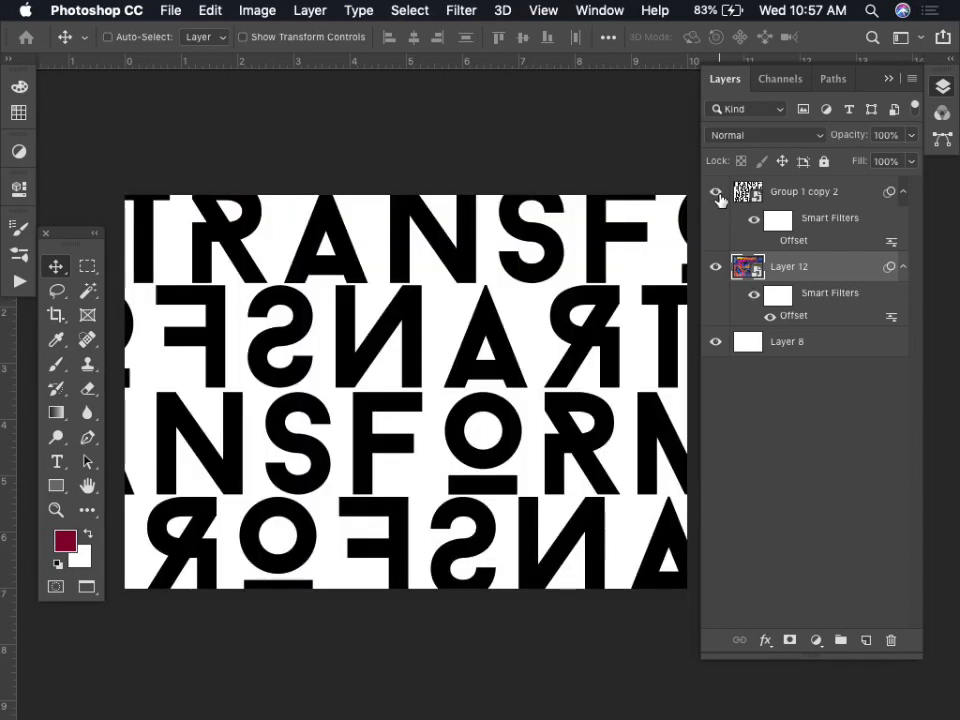
left_click(770, 240)
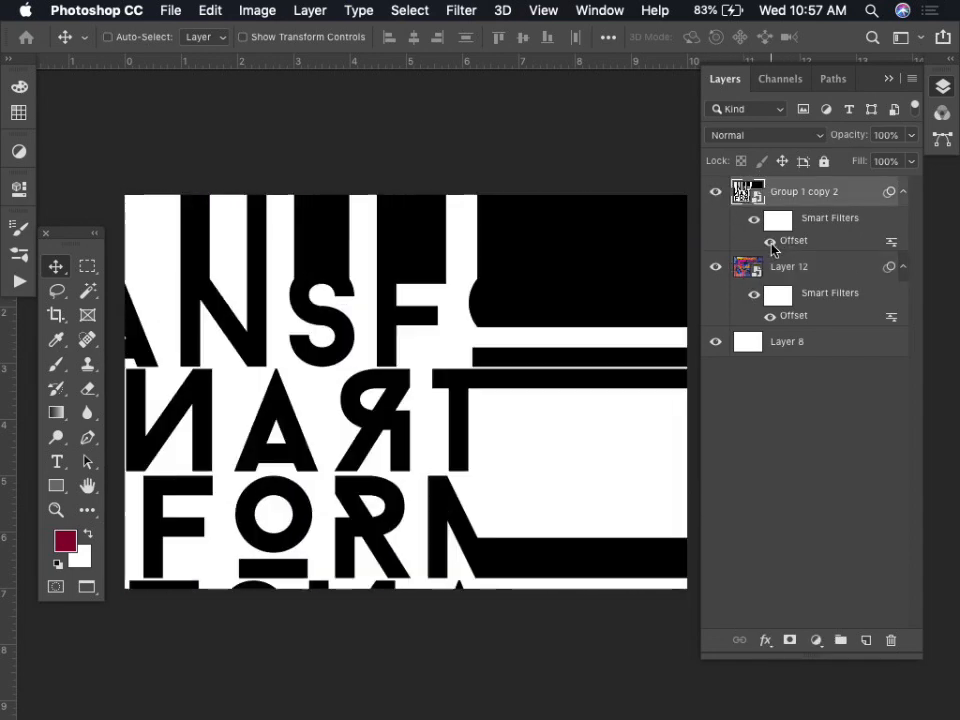
left_click(776, 136)
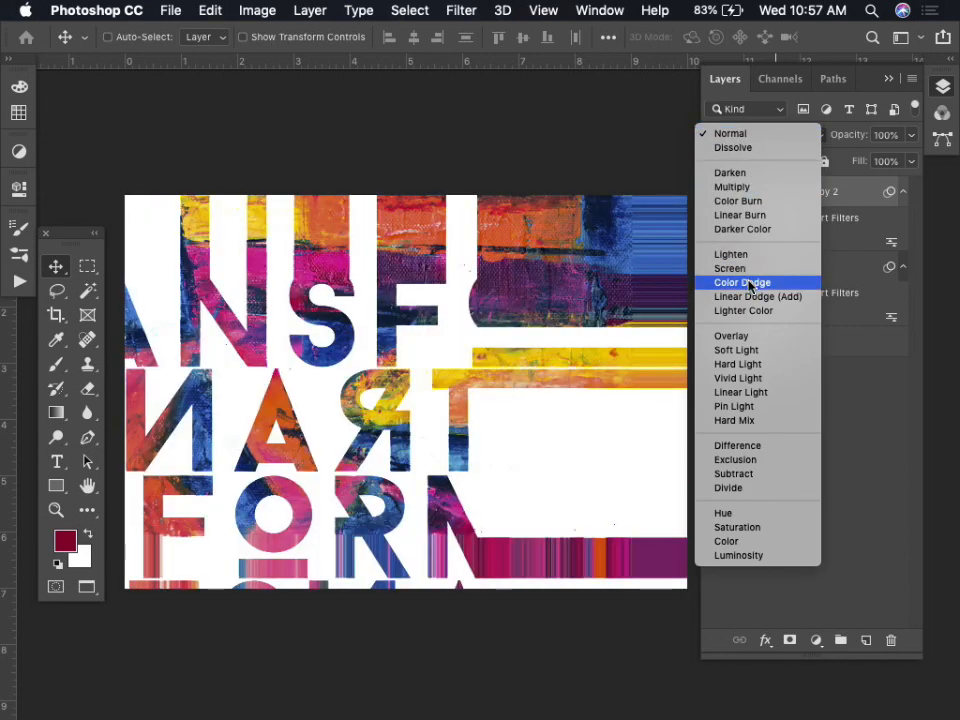
left_click(750, 270)
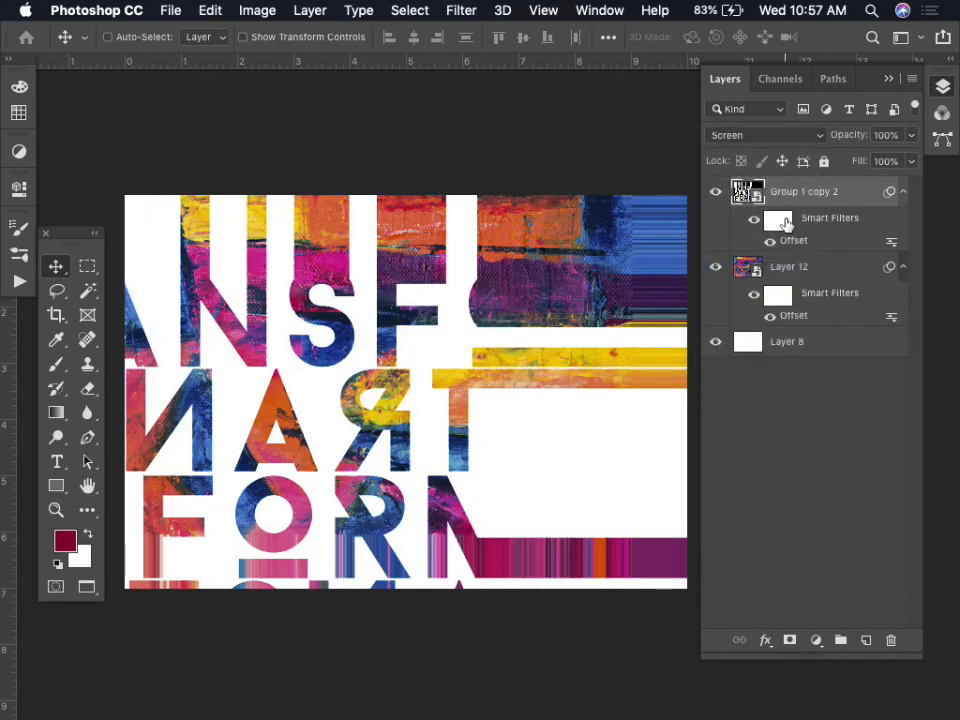
Step: Add a Hue/Saturation adjustment layer above Group 1 copy 2 and set its master Hue to -37
left_click(814, 641)
mouse_move(868, 708)
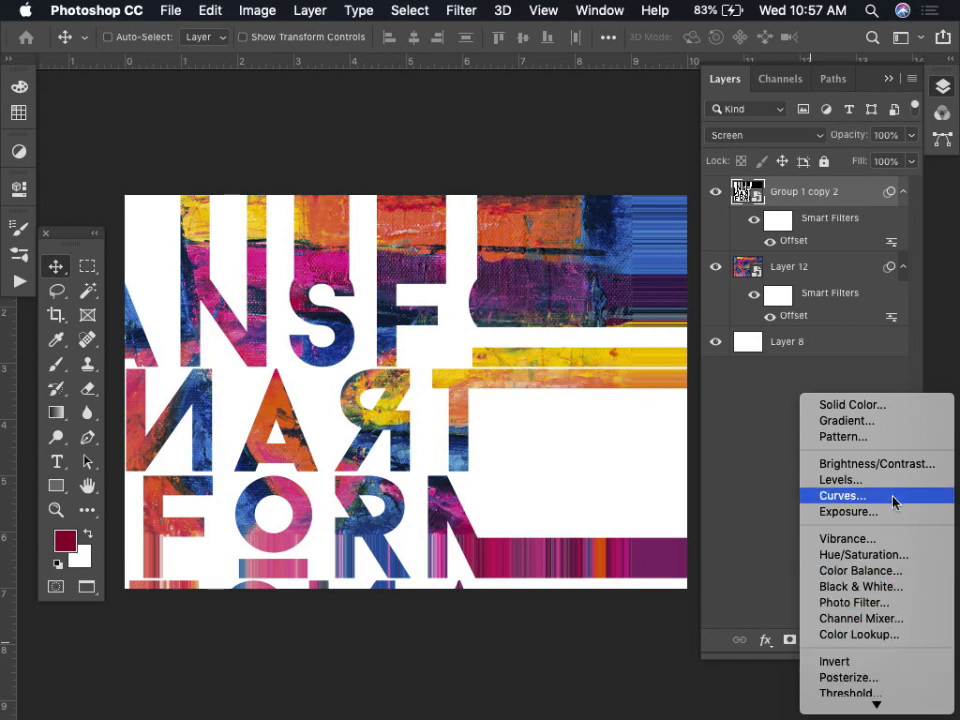
left_click(885, 556)
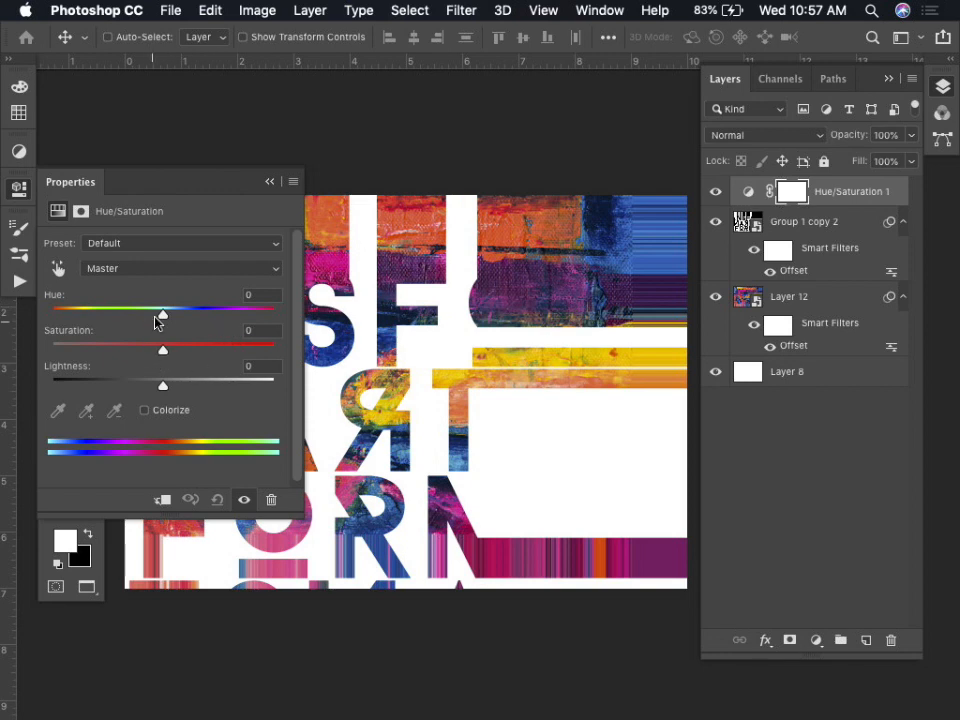
left_click_drag(155, 318, 114, 318)
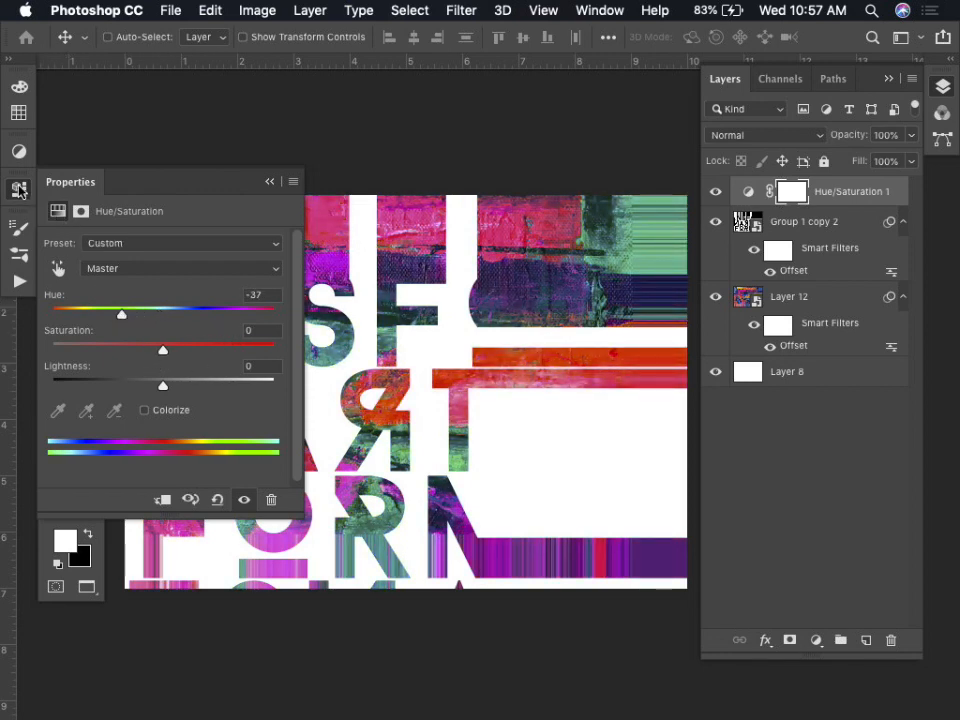
left_click(19, 190)
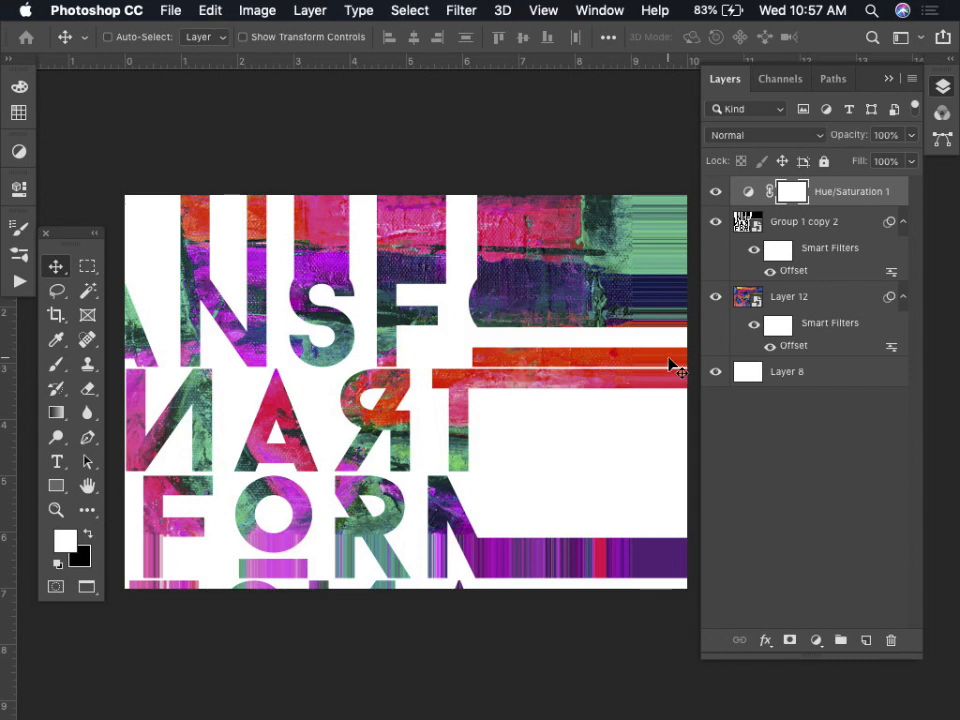
Step: Stamp all visible layers into a new top layer and copy its full contents into a new document
key("super")
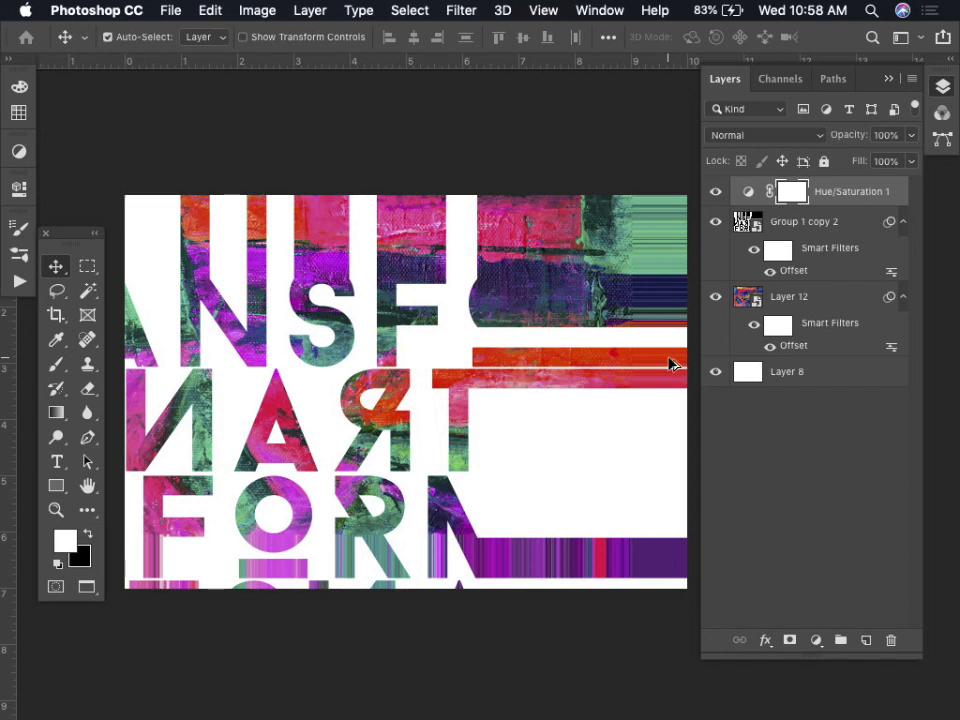
key("shift+alt+super+e")
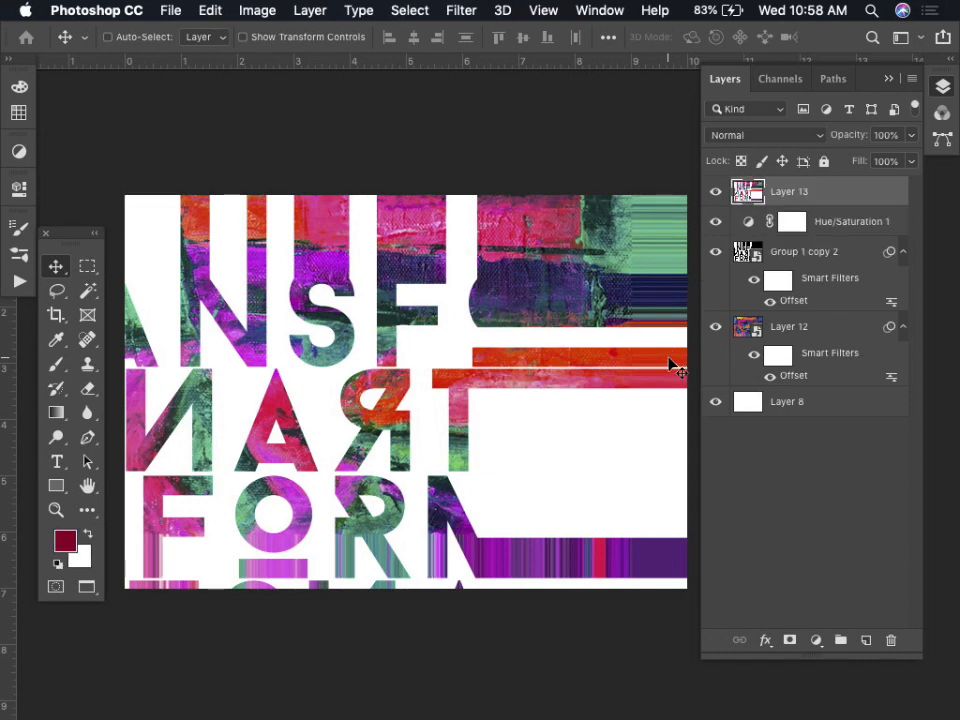
key("super+a")
key("super+n")
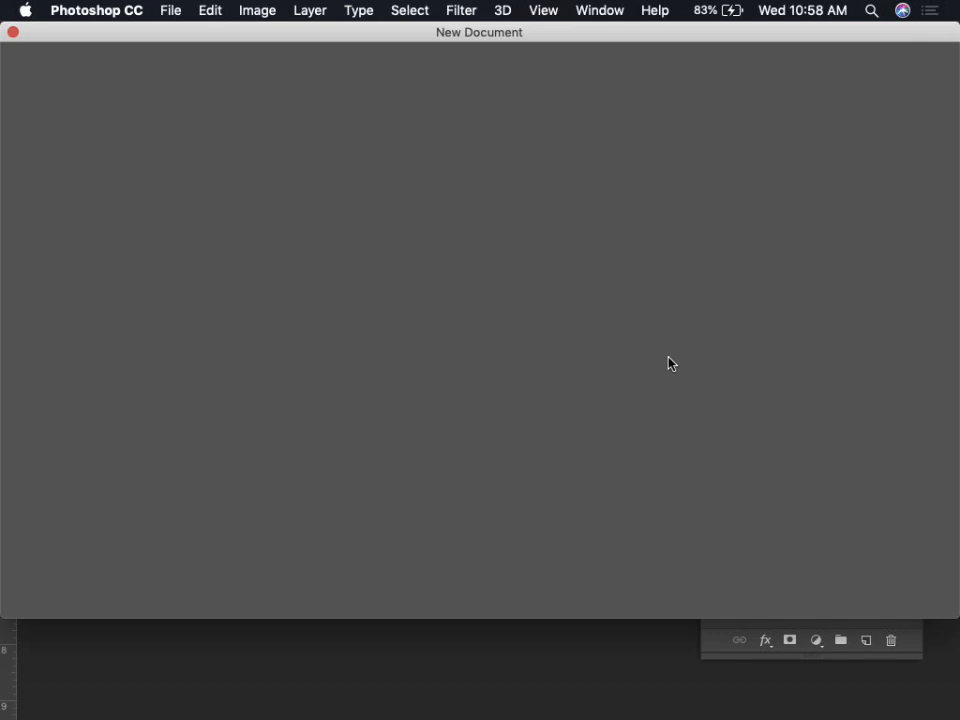
key("Escape")
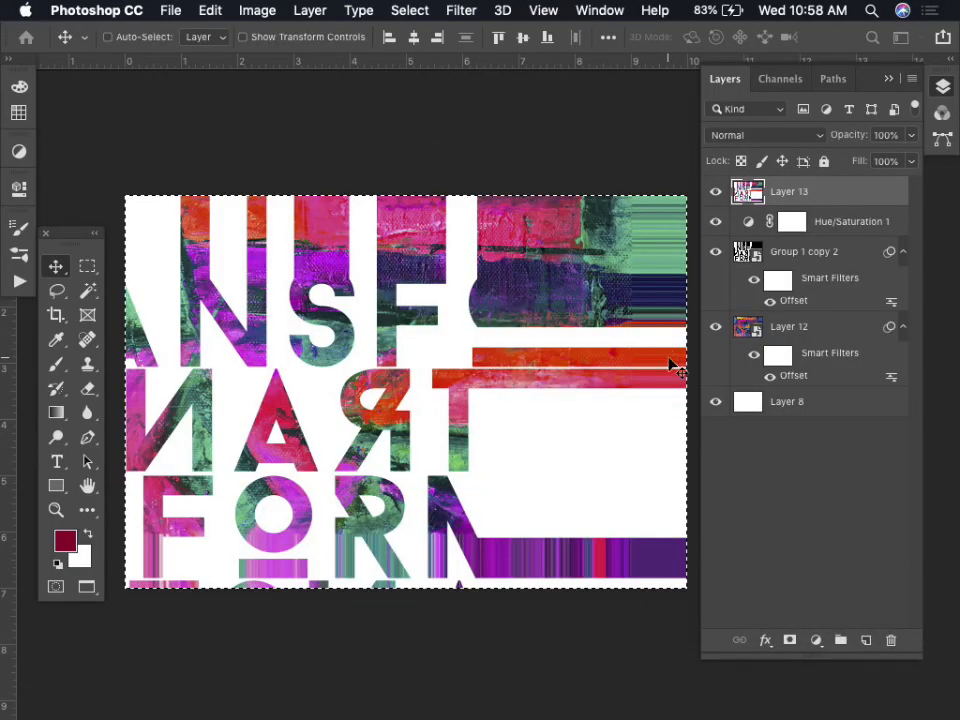
key("super+v")
Step: Convert the new document to Grayscale mode, flattening the layers and discarding the color information
left_click(255, 11)
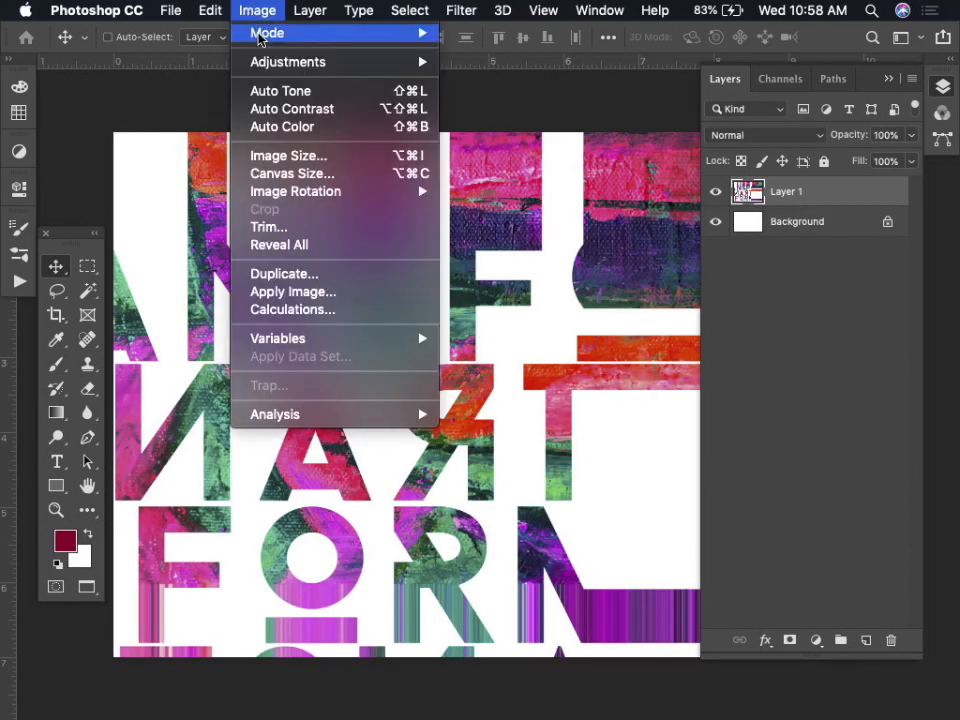
mouse_move(258, 37)
left_click(465, 57)
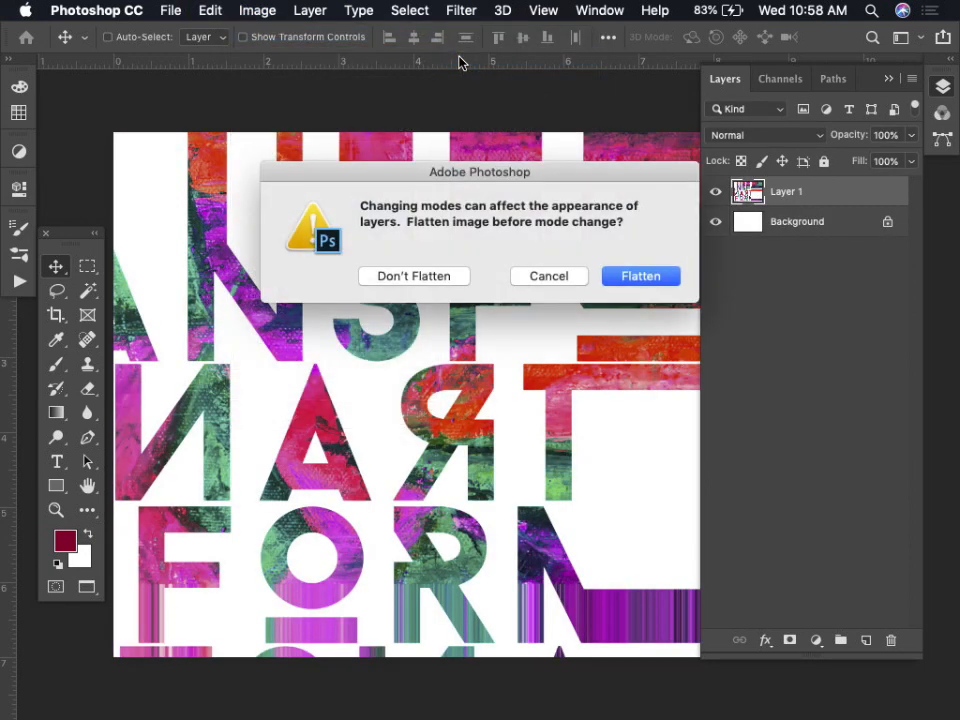
left_click(657, 275)
left_click(603, 304)
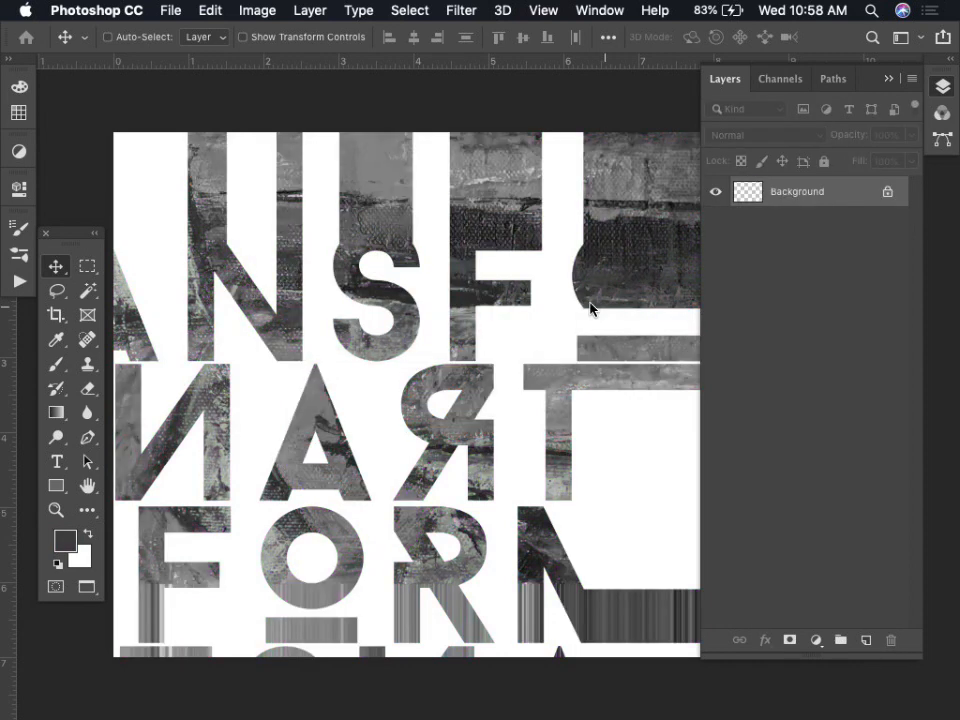
Step: Convert the image to a 240 pixels/inch Bitmap using a Line halftone screen at 5 lines/inch and 45 degrees
left_click(256, 11)
mouse_move(262, 34)
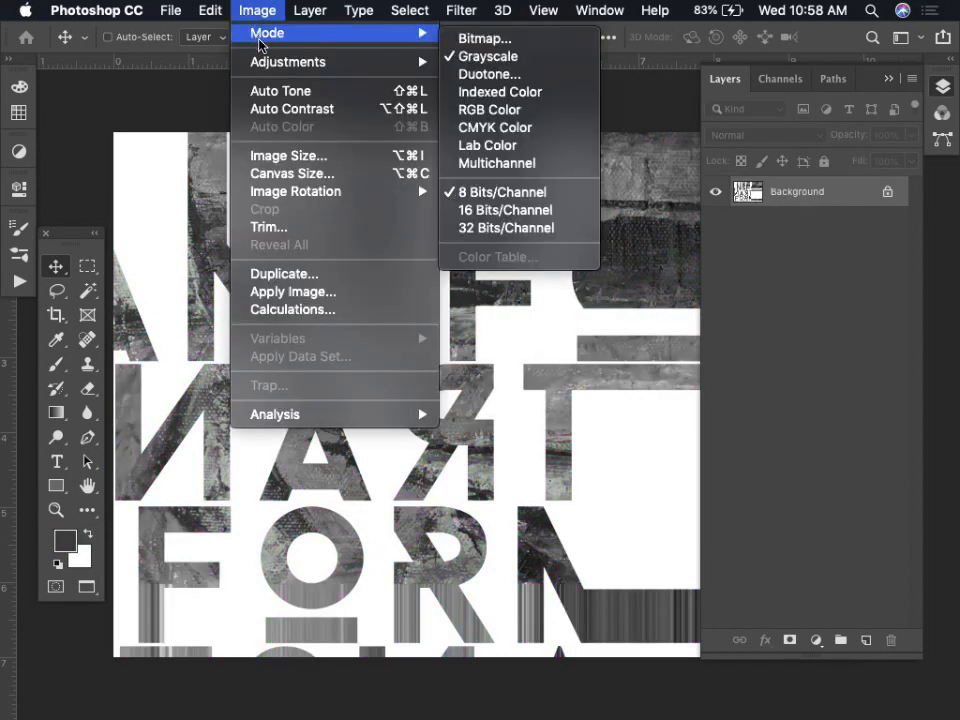
left_click(485, 40)
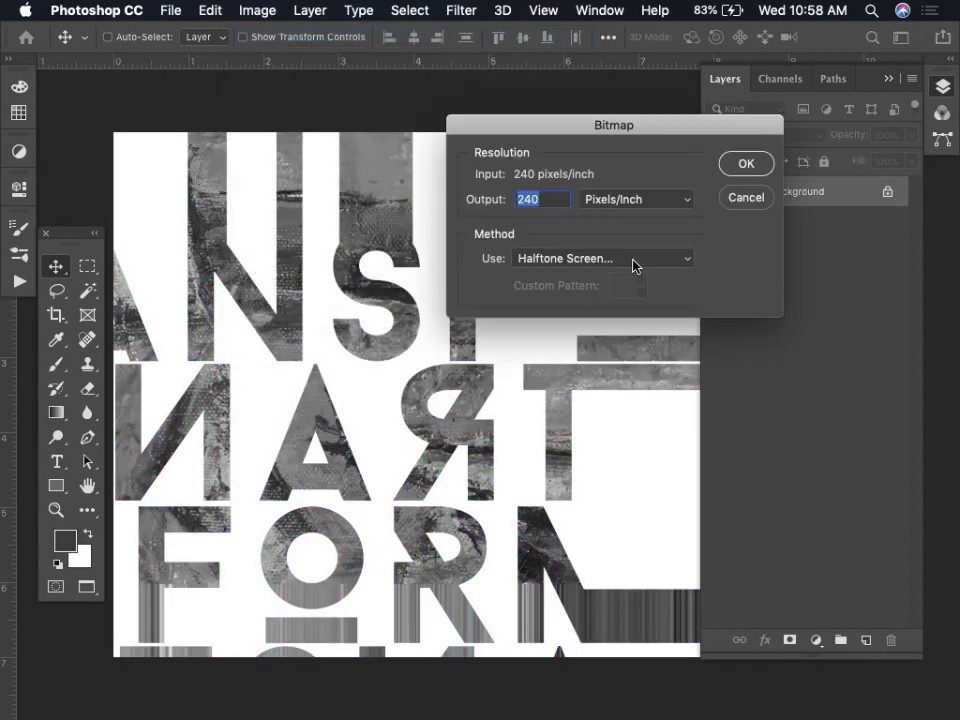
left_click(752, 167)
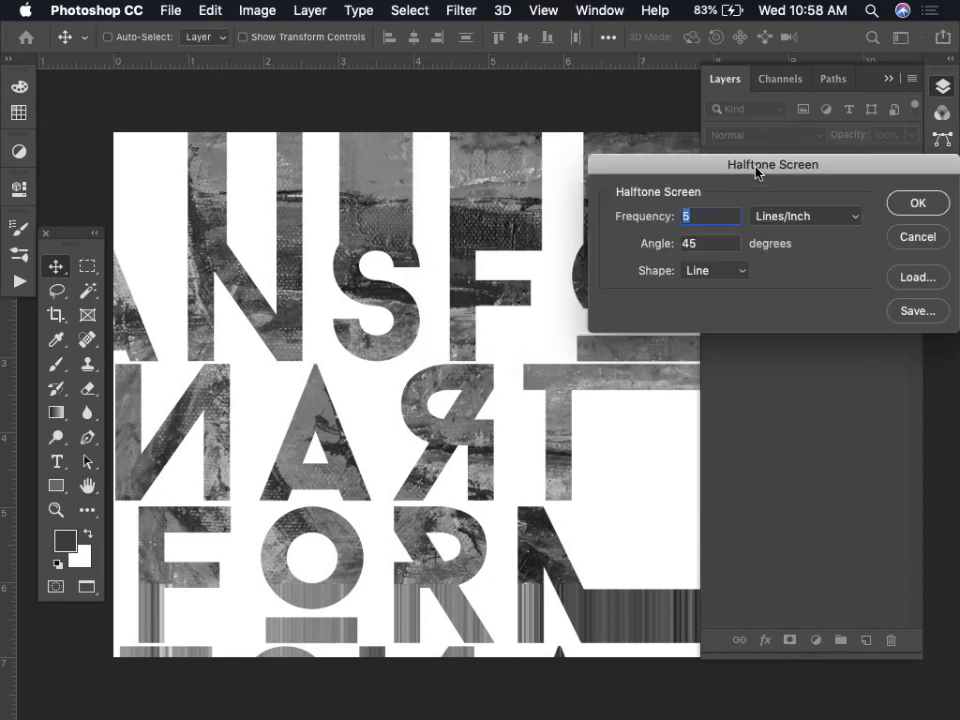
left_click(912, 204)
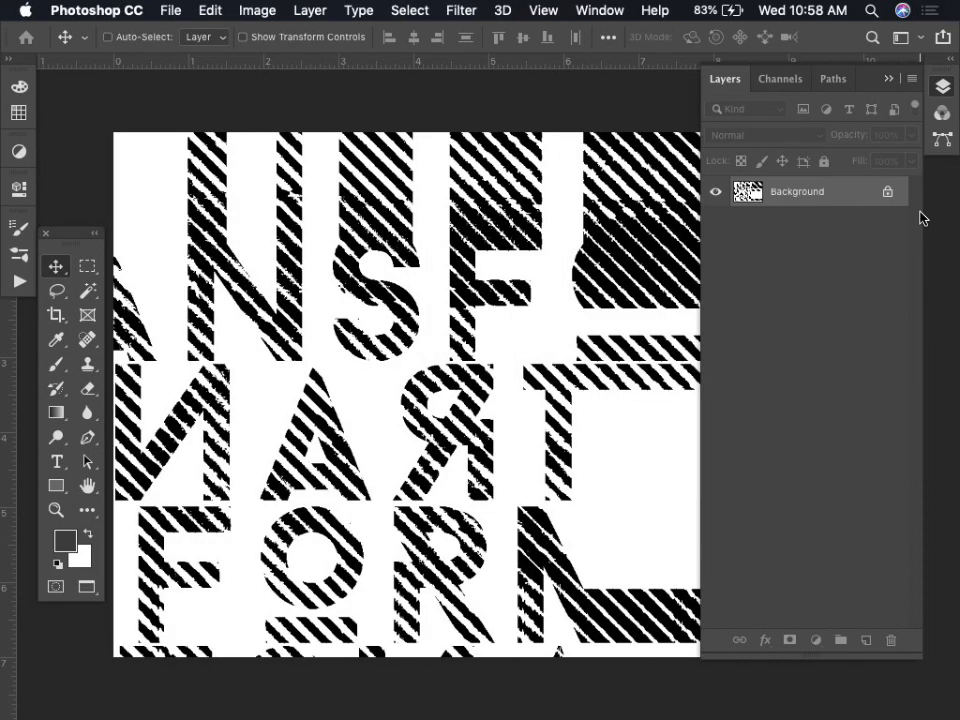
Step: Convert the halftone bitmap back to Grayscale mode with a size ratio of 1
left_click(262, 10)
mouse_move(330, 33)
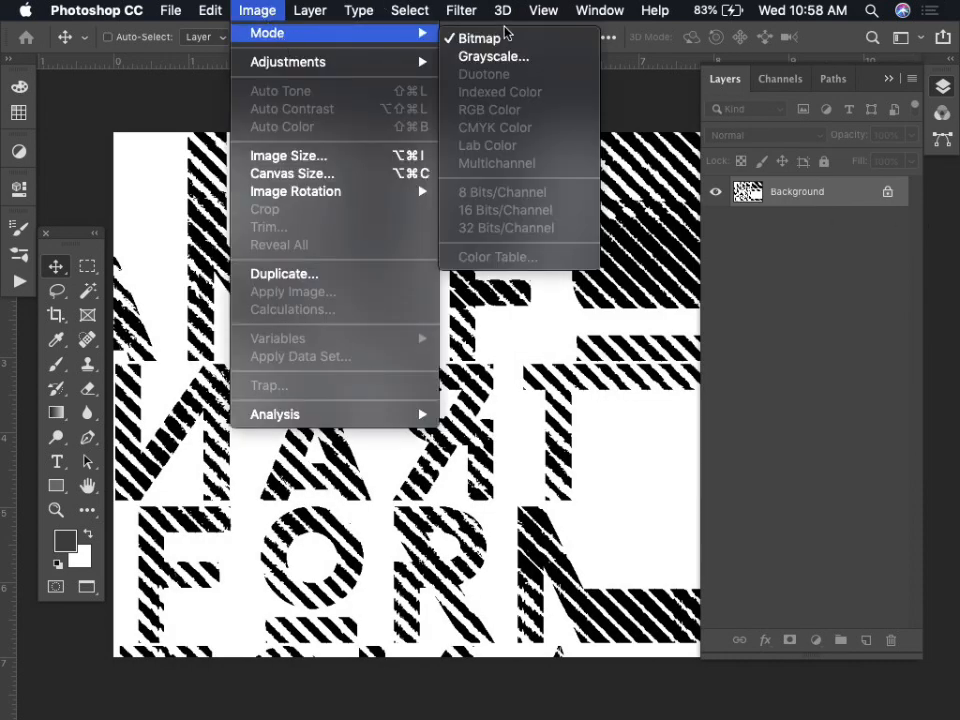
left_click(493, 56)
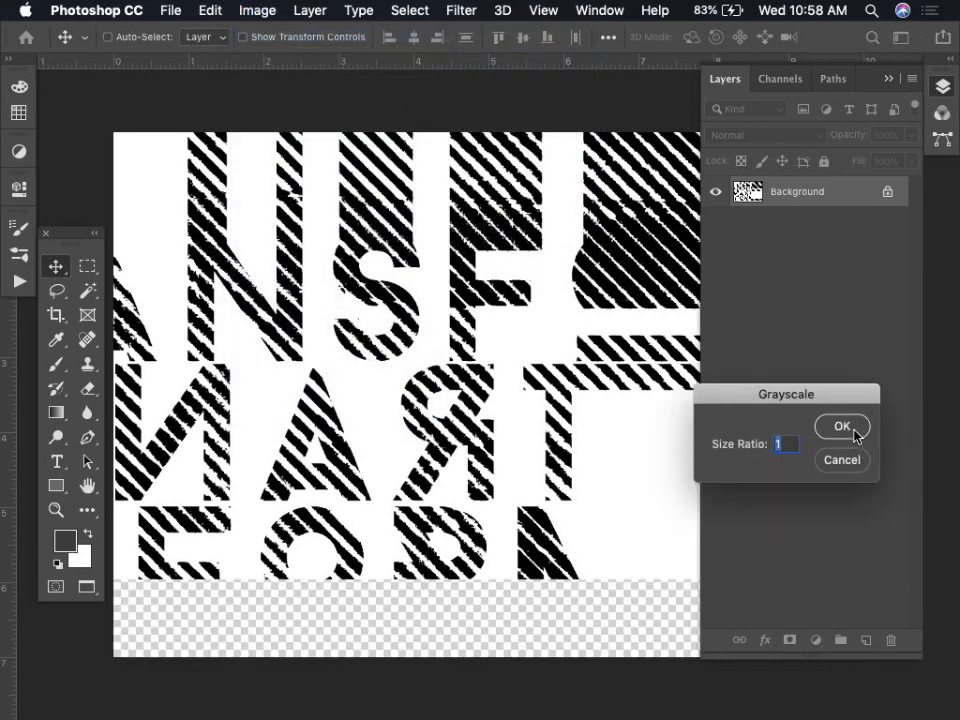
left_click(855, 428)
Step: Copy the entire halftone image, close its document, and paste it as a new layer above Layer 13 in the original artwork
key("super+a")
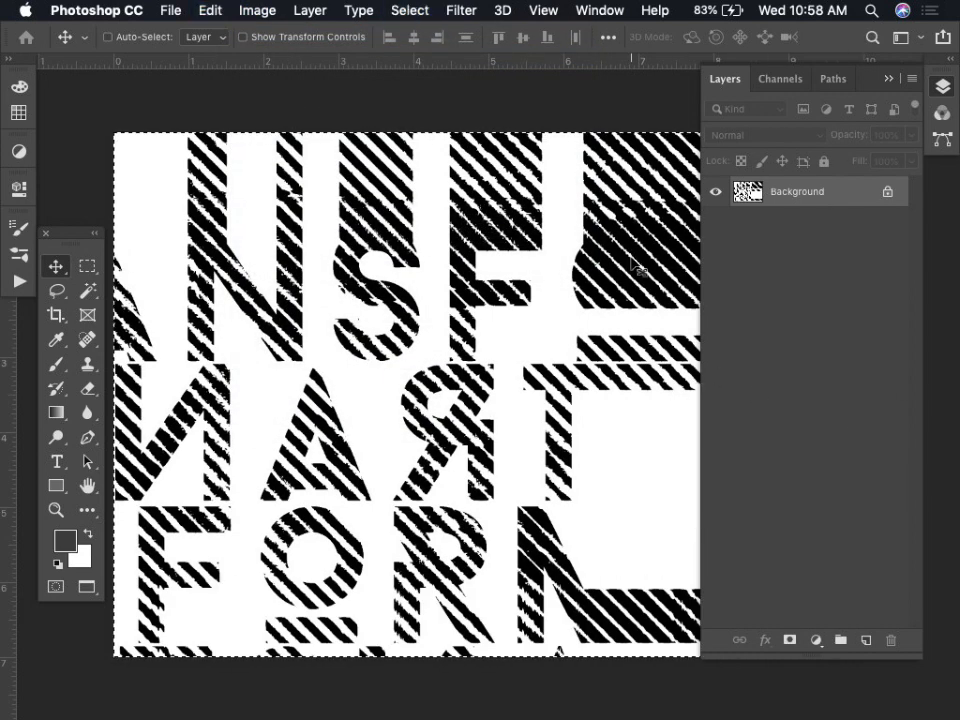
key("super+w")
key("super+d")
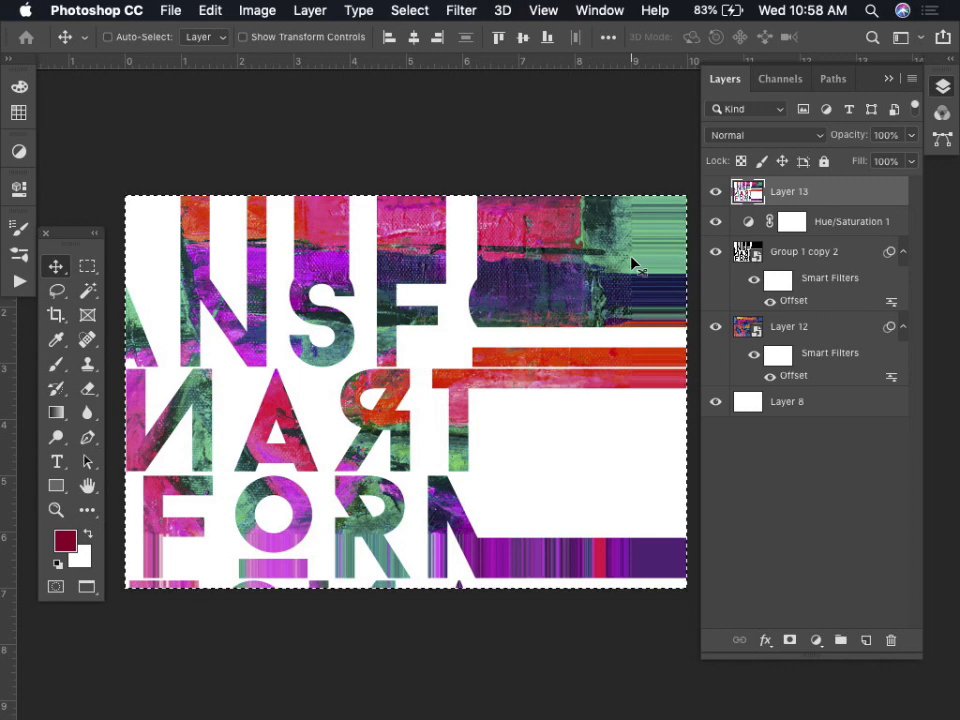
key("super+v")
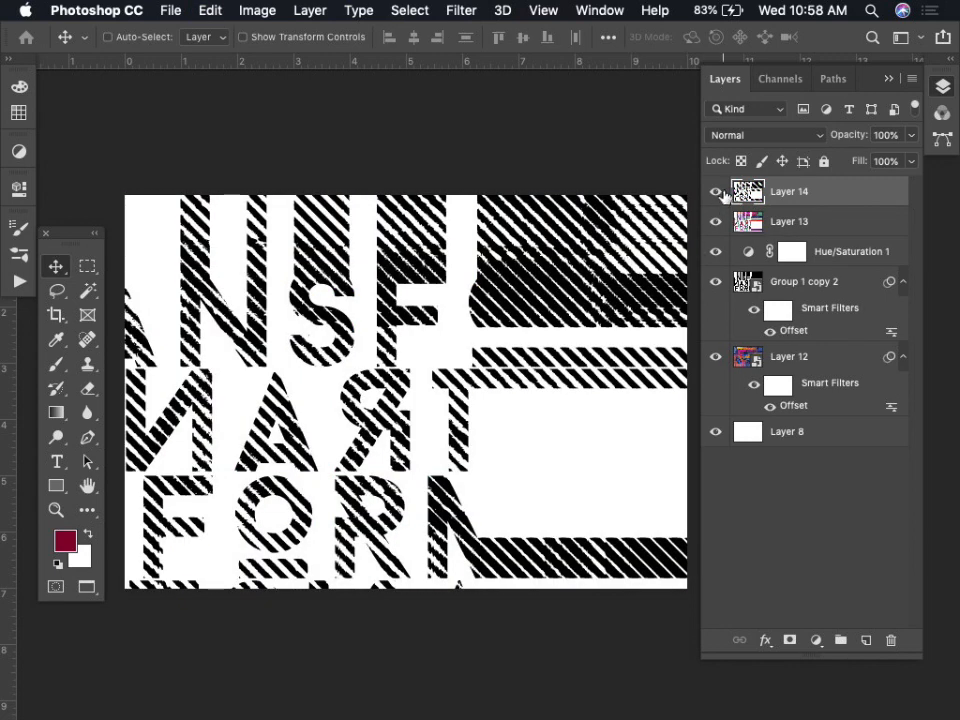
Step: Try Multiply on the halftone Layer 14, settle on the Lighten blend mode, and lower the layer's opacity to 75%
key("alt+shift+m")
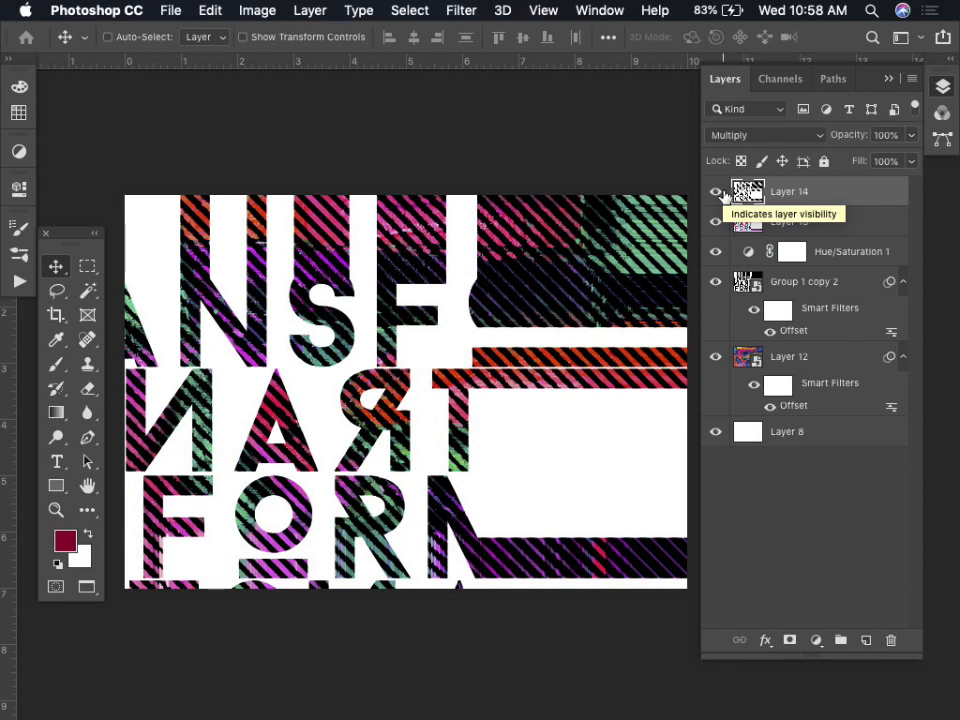
key("shift+plus")
key("shift+plus")
key("shift+plus")
key("shift+plus")
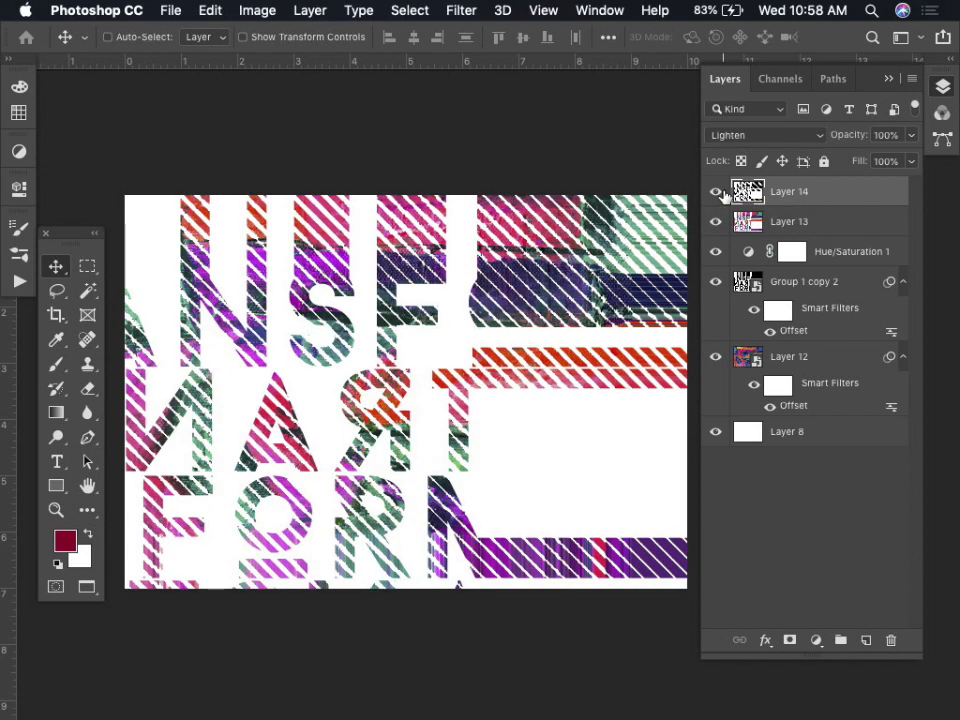
left_click_drag(850, 135, 829, 140)
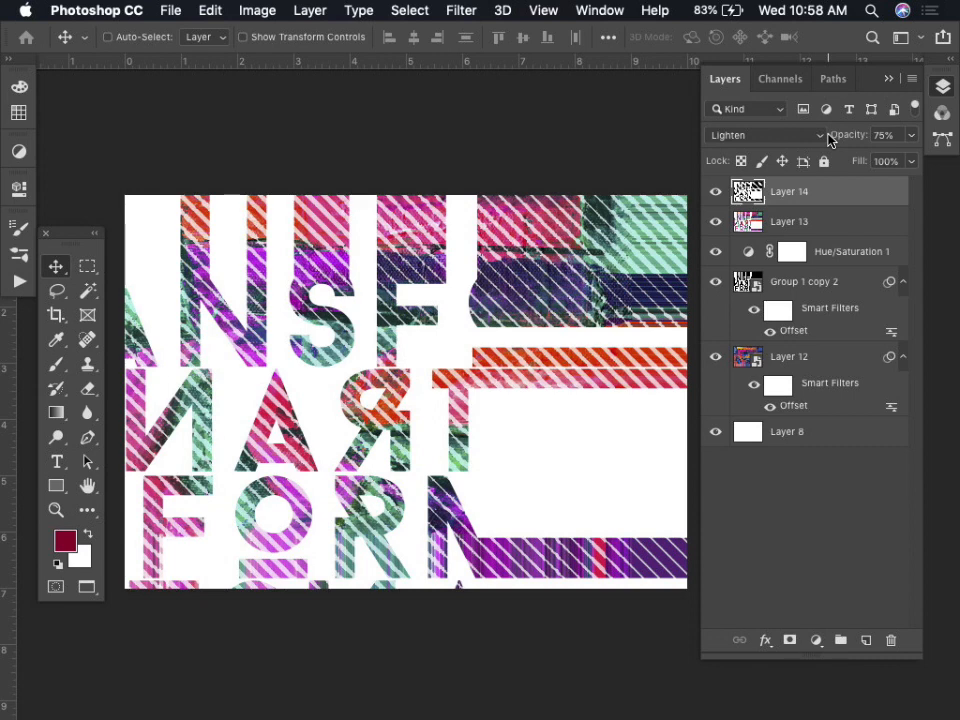
Step: Stamp the visible layers into a new smart object and offset it -2000 px horizontally and +1221 px vertically with Wrap Around
key("super")
key("super+alt+shift+e")
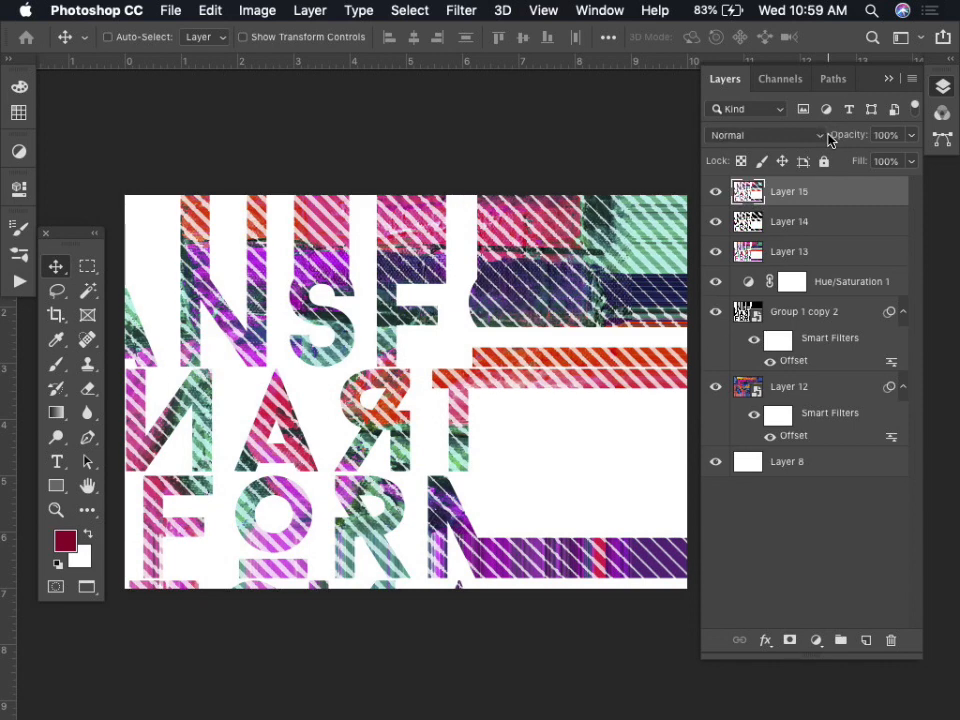
left_click(456, 11)
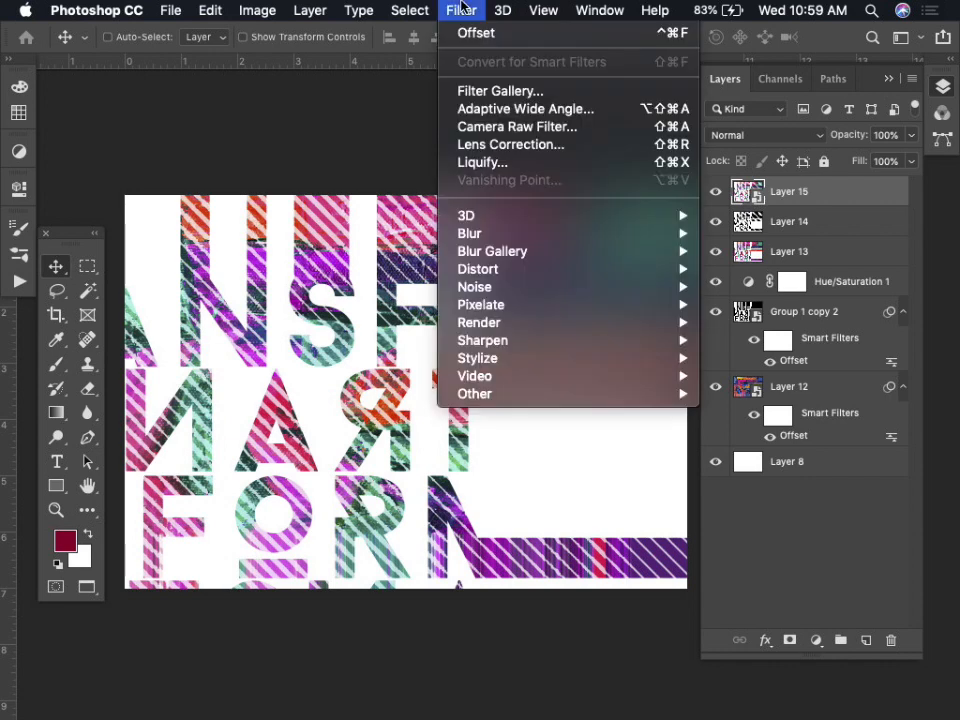
left_click(494, 36)
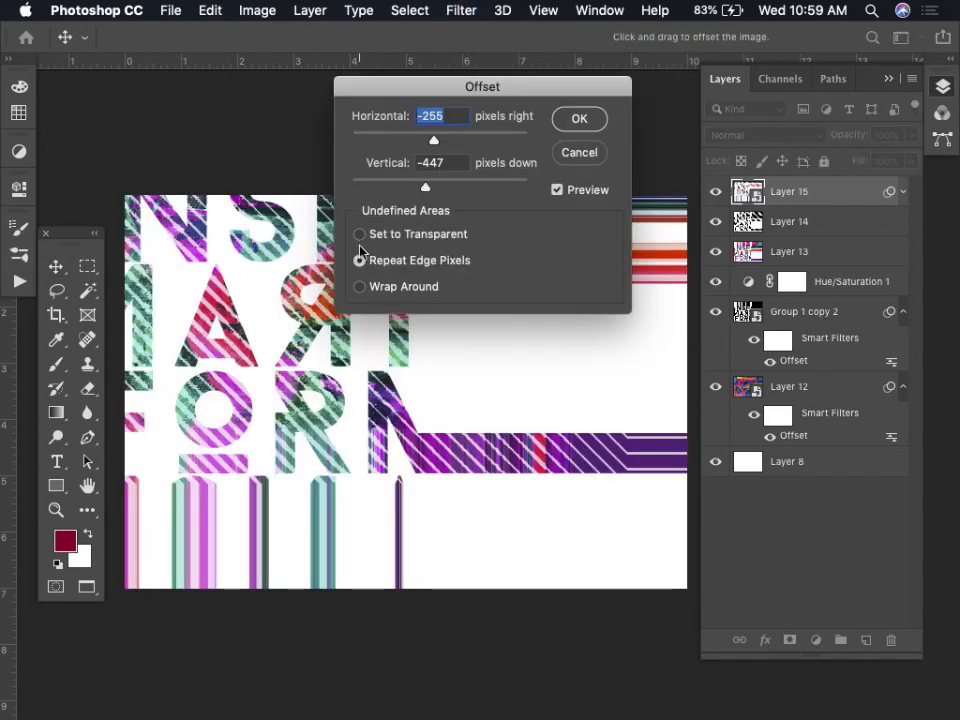
left_click(366, 287)
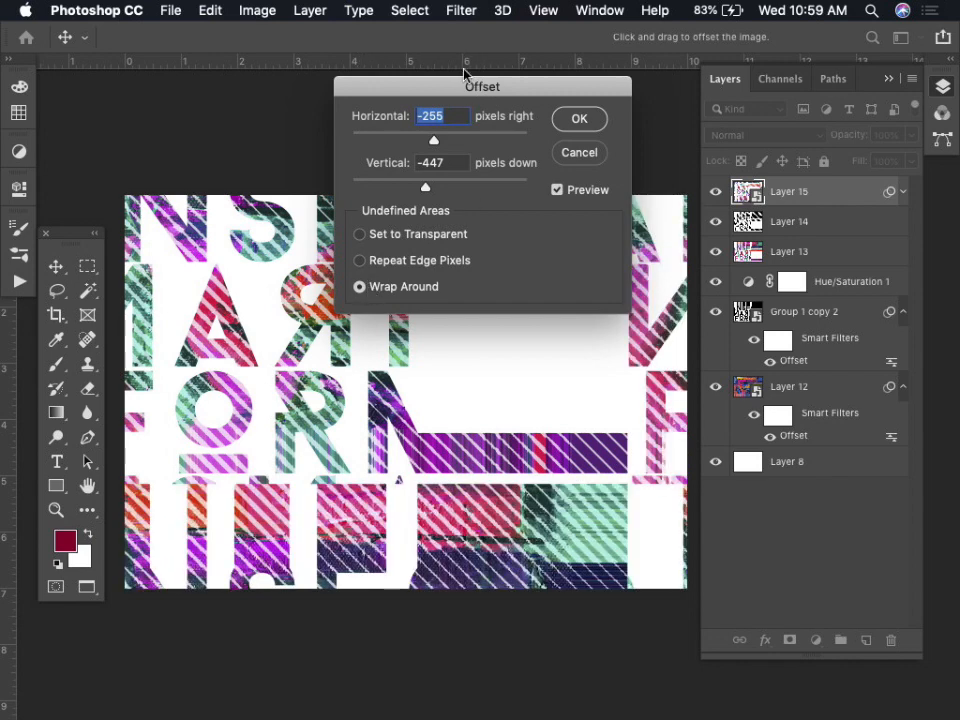
left_click_drag(469, 86, 738, 70)
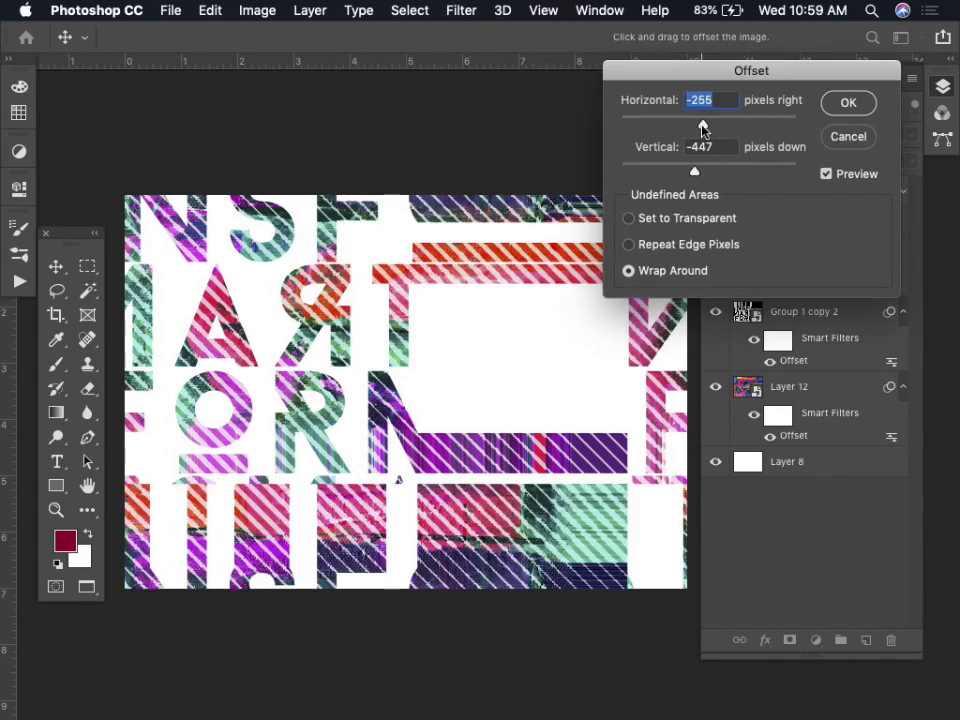
left_click_drag(701, 124, 664, 124)
left_click_drag(694, 171, 746, 173)
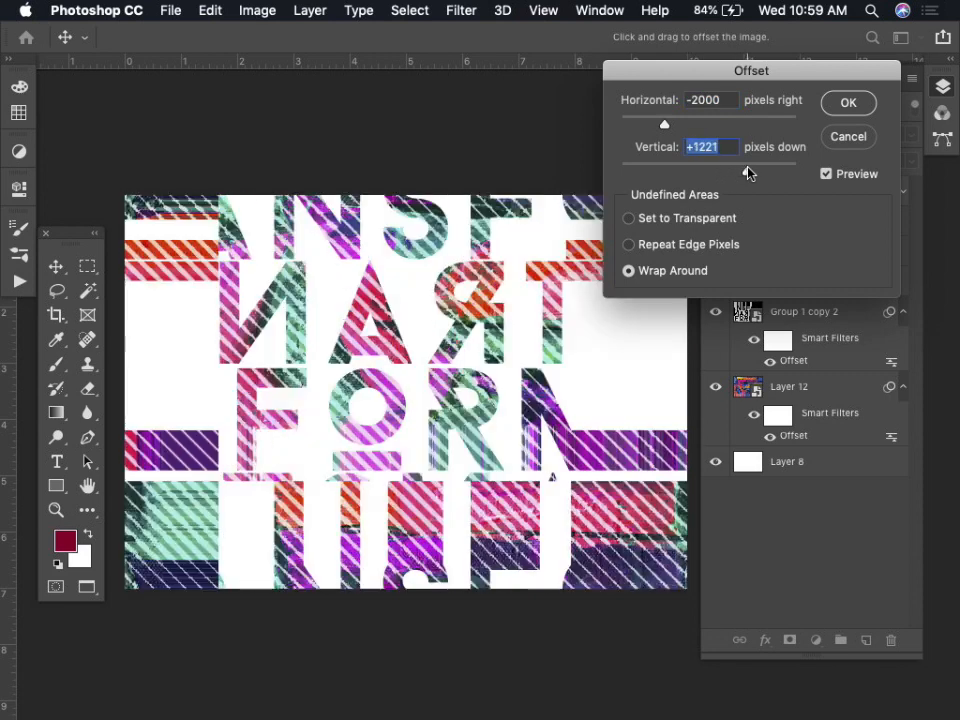
left_click(849, 103)
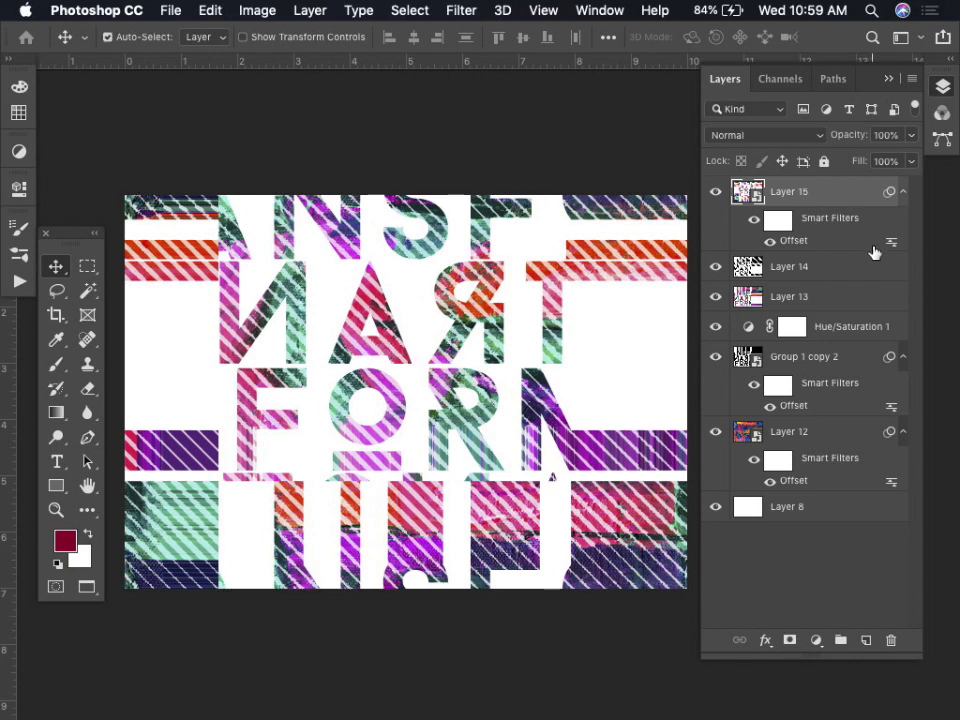
Step: Apply a Curves smart filter to Layer 15, setting the Blue channel's highlight output to about 100 and shadow output to about 65
key("super+m")
left_click(389, 186)
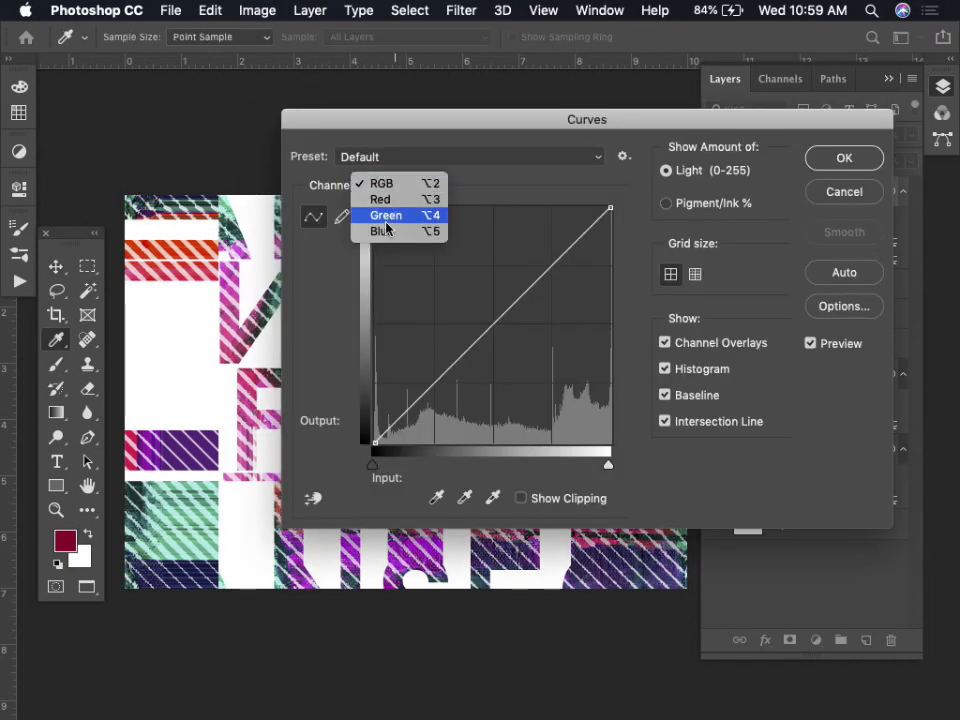
left_click(386, 231)
left_click_drag(612, 208, 613, 354)
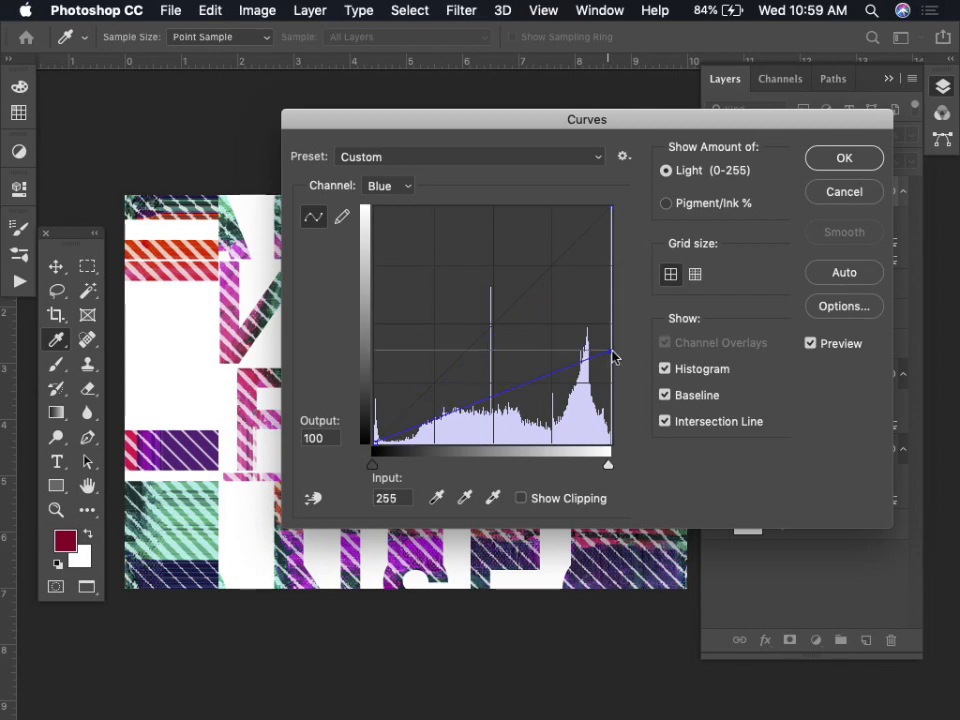
left_click_drag(373, 437, 372, 378)
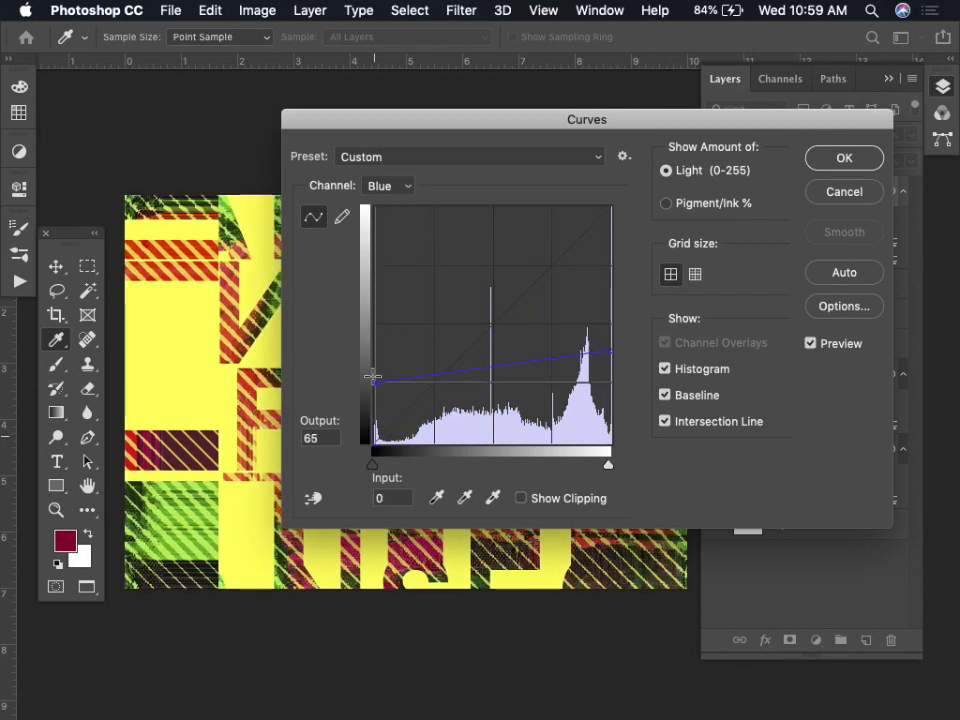
left_click(853, 161)
Step: Cycle Layer 15 through blend modes including Linear Burn, Screen and Overlay, and set it to Hard Light
key("shift+plus")
key("shift+plus")
key("shift+plus")
key("shift+plus")
key("shift+plus")
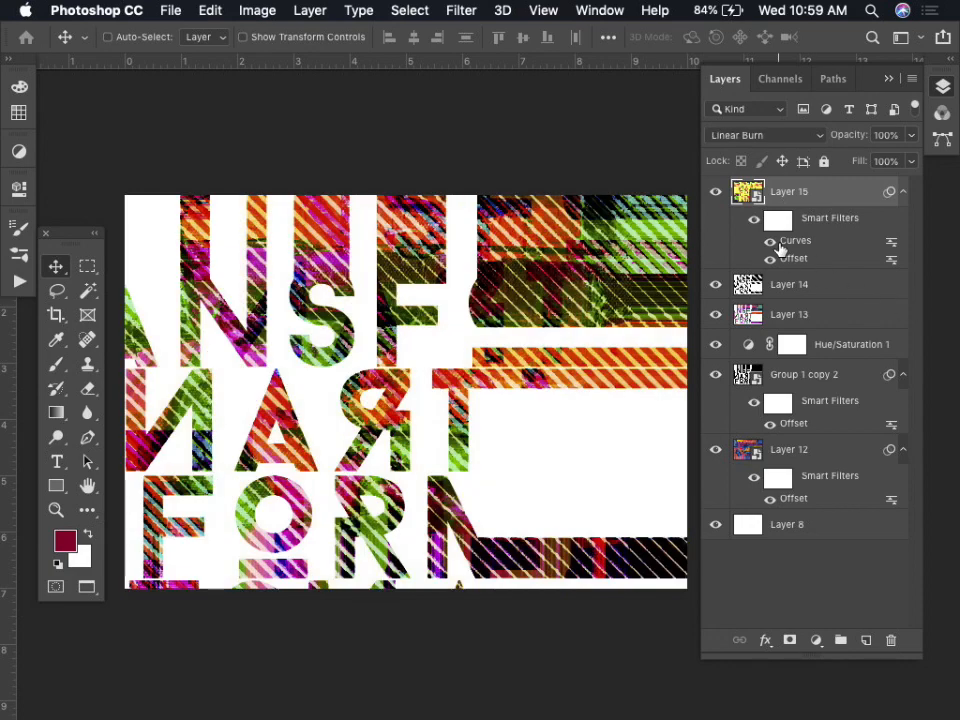
key("shift+plus")
key("shift+plus")
key("shift+plus")
key("shift+plus")
key("shift+plus")
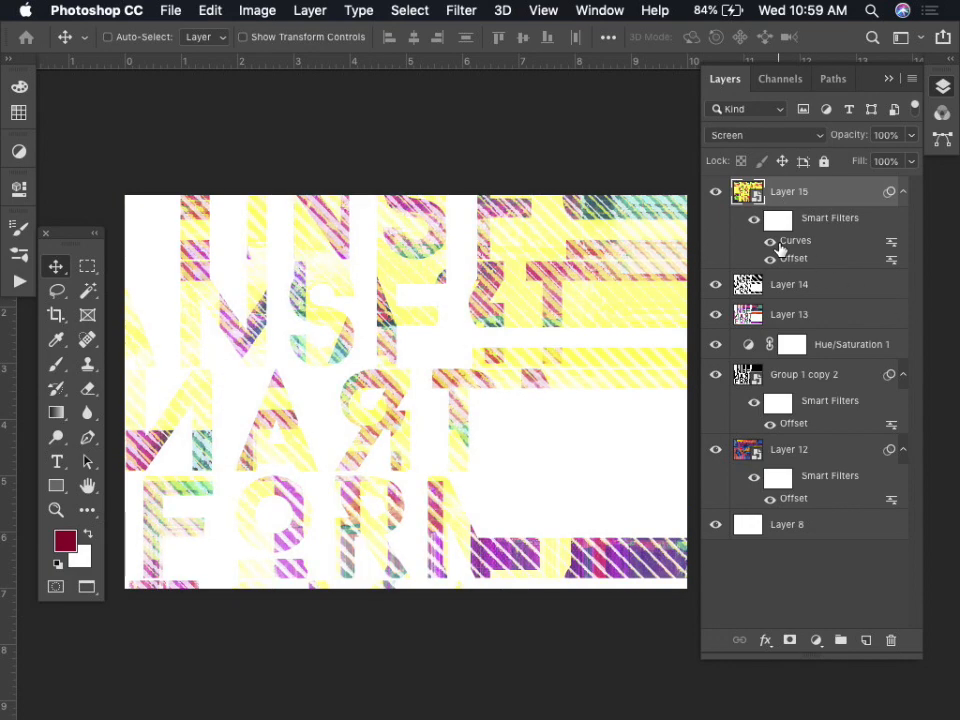
key("shift+plus")
key("shift+plus")
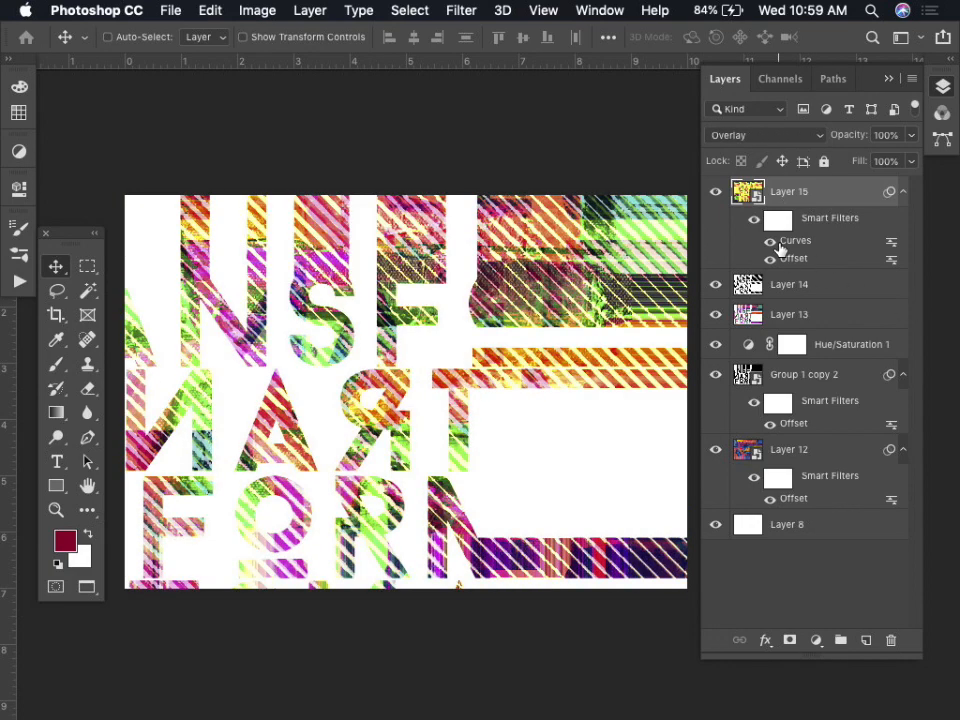
key("shift+plus")
key("shift+plus")
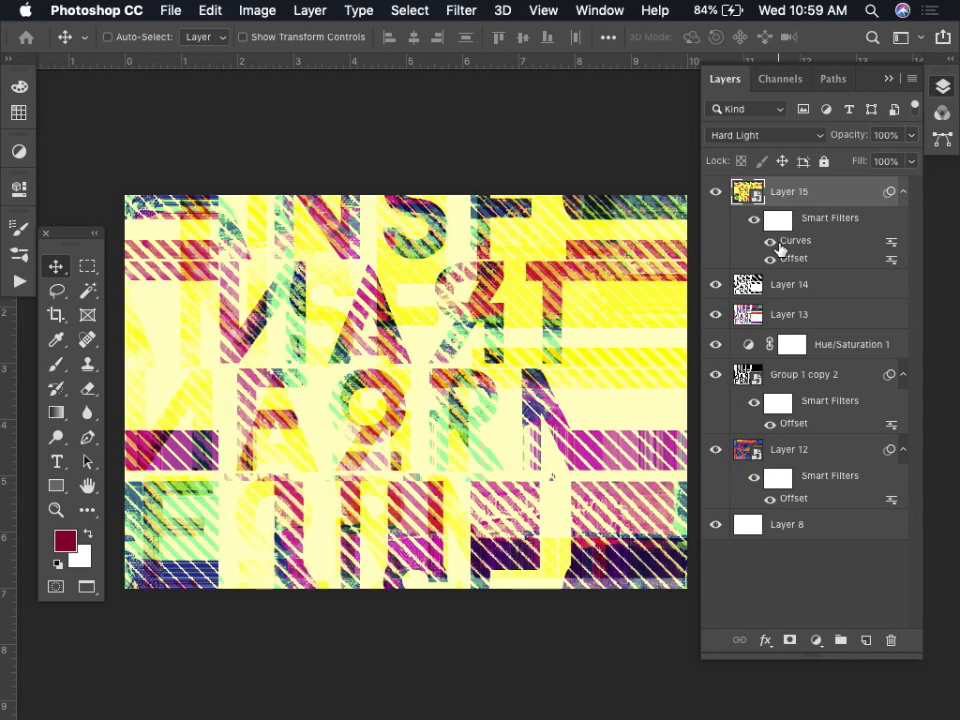